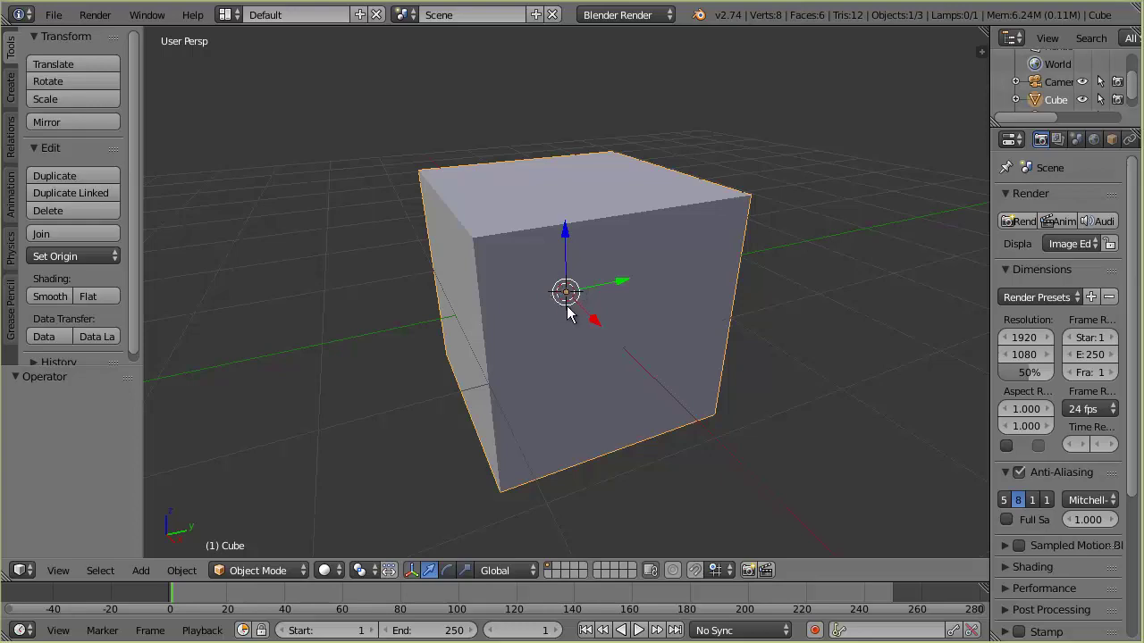
Place the 3D cursor in empty space beside the cube
middle_drag(689, 378, 752, 344)
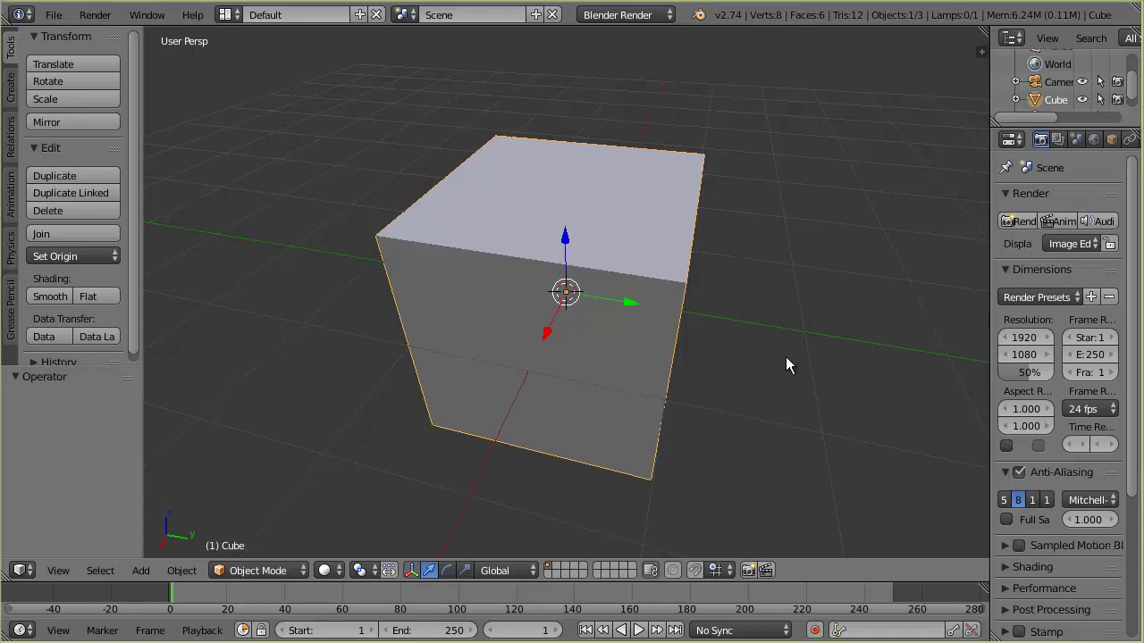
middle_drag(755, 408, 635, 345)
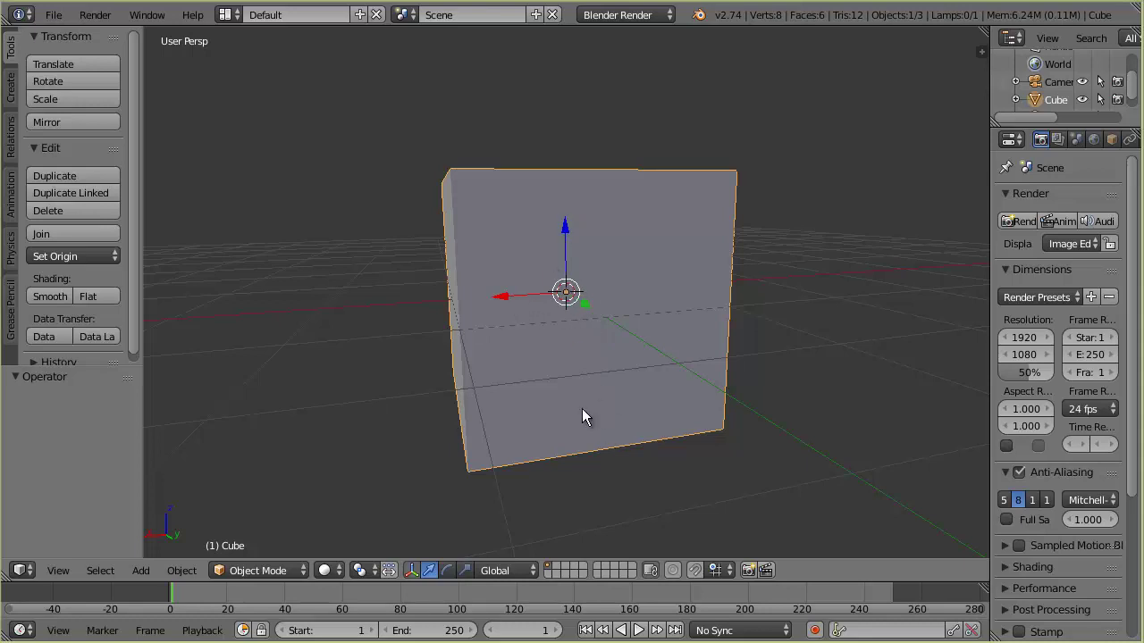
click(804, 304)
middle_drag(743, 414, 788, 459)
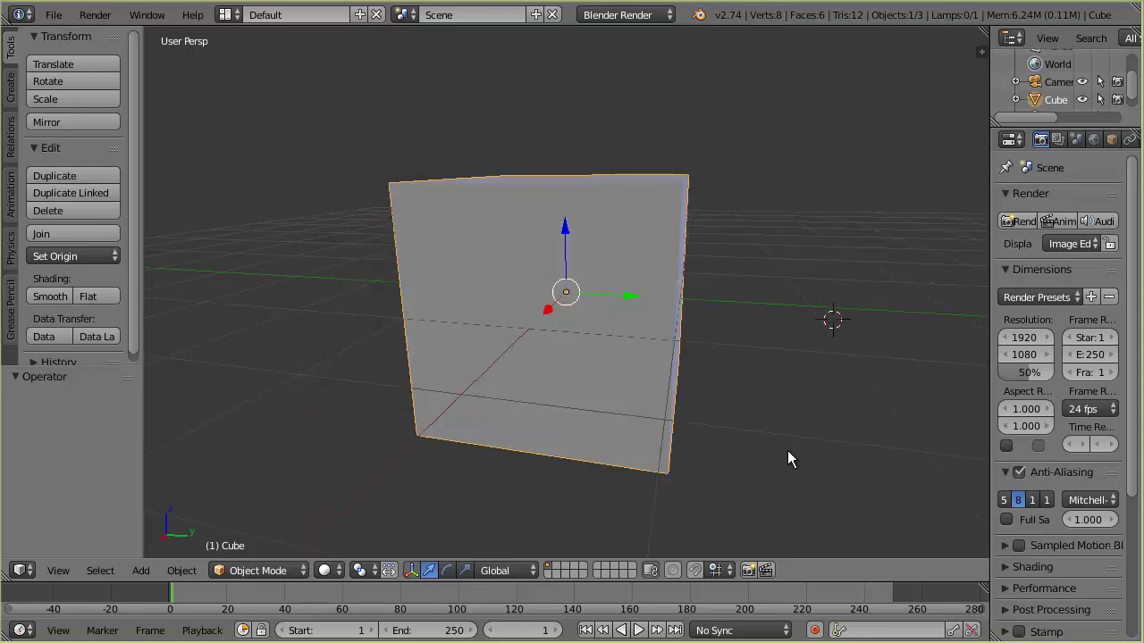
click(823, 345)
mouse_move(568, 295)
middle_down()
mouse_move(598, 358)
mouse_move(556, 286)
middle_up()
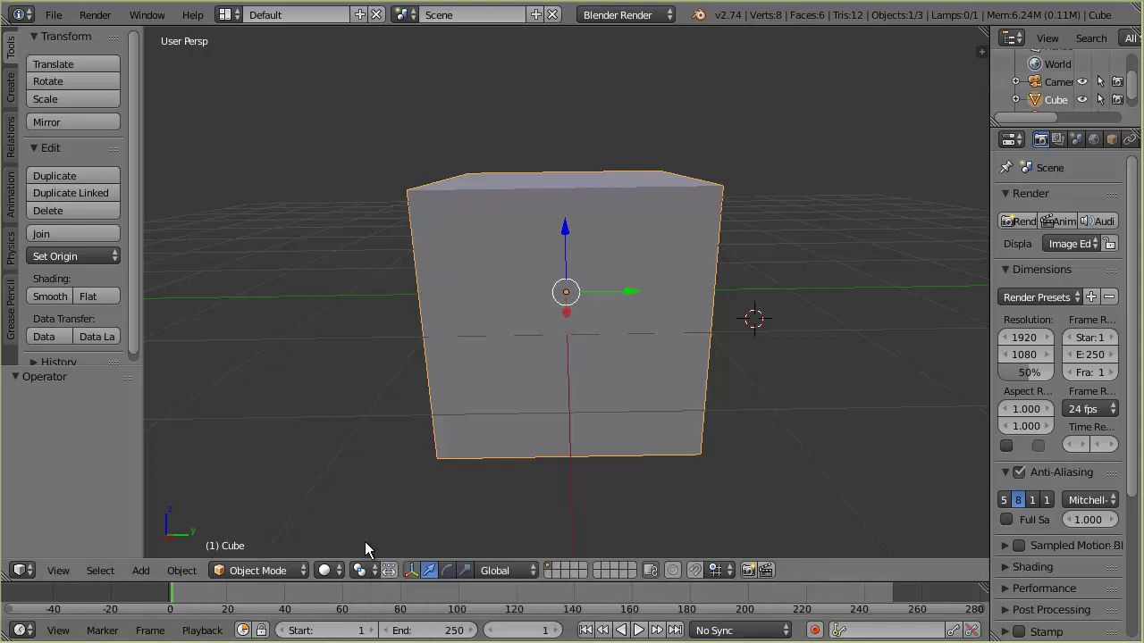
Show the cube in front orthographic view
scroll(568, 373, down, 4)
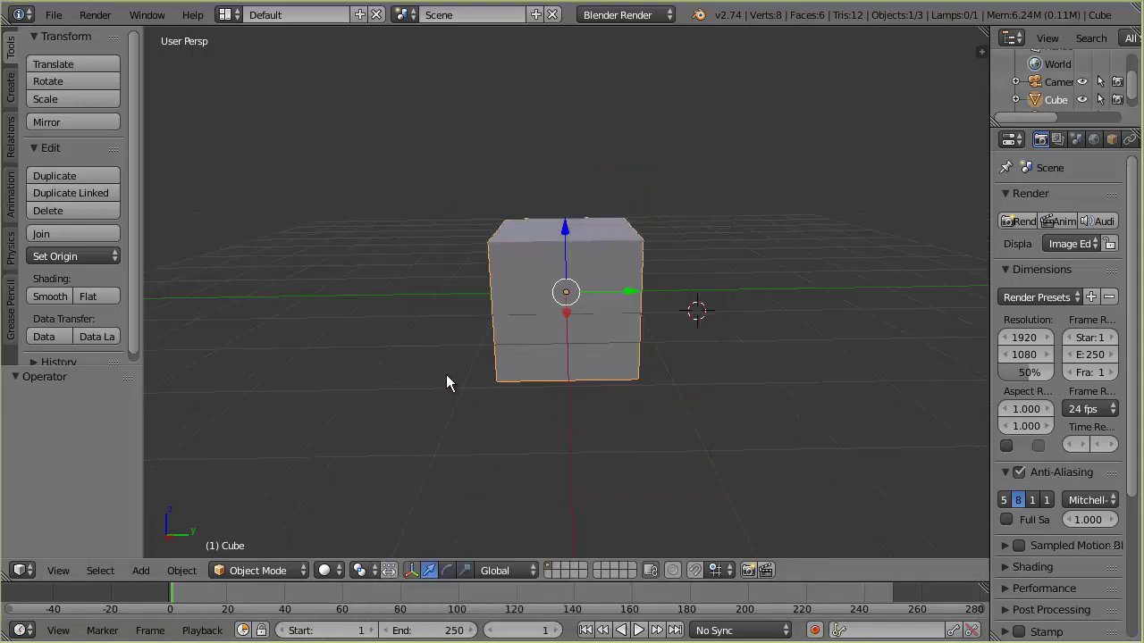
key(KP_1)
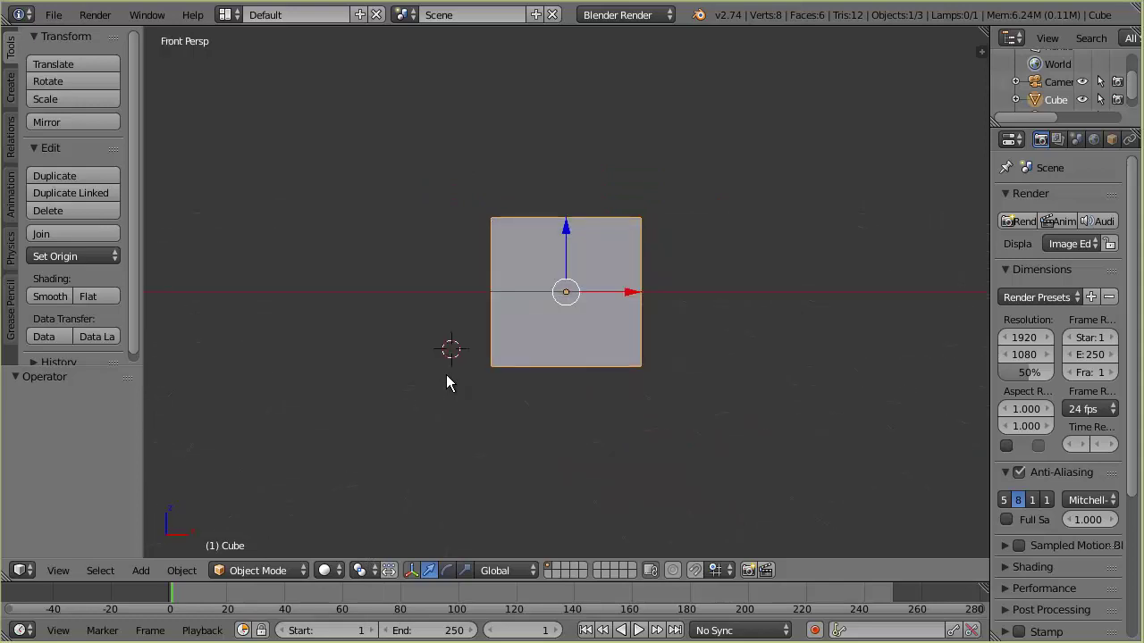
key(KP_5)
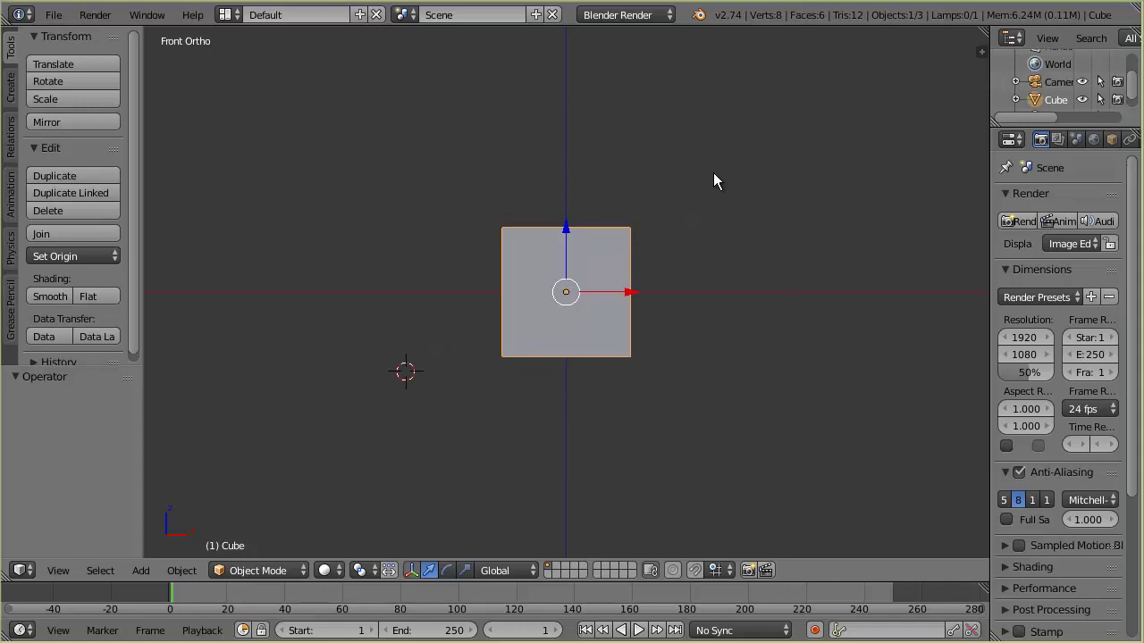
Try rotating the cube by about -42° and scaling it by about 1.34 around its median point, undoing each change
key(r)
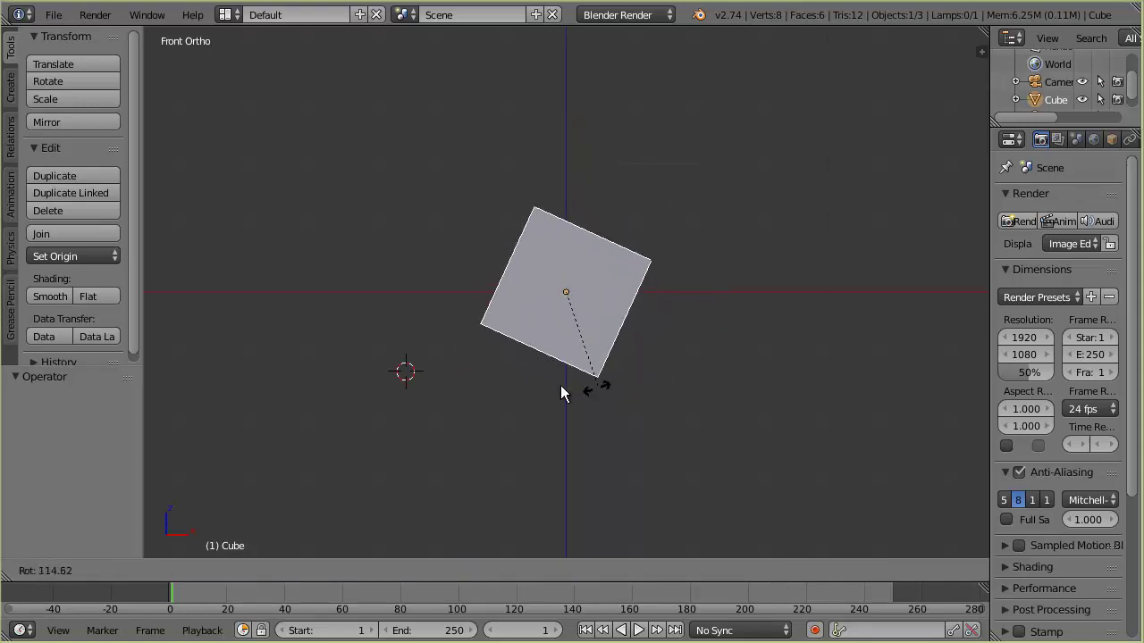
click(583, 154)
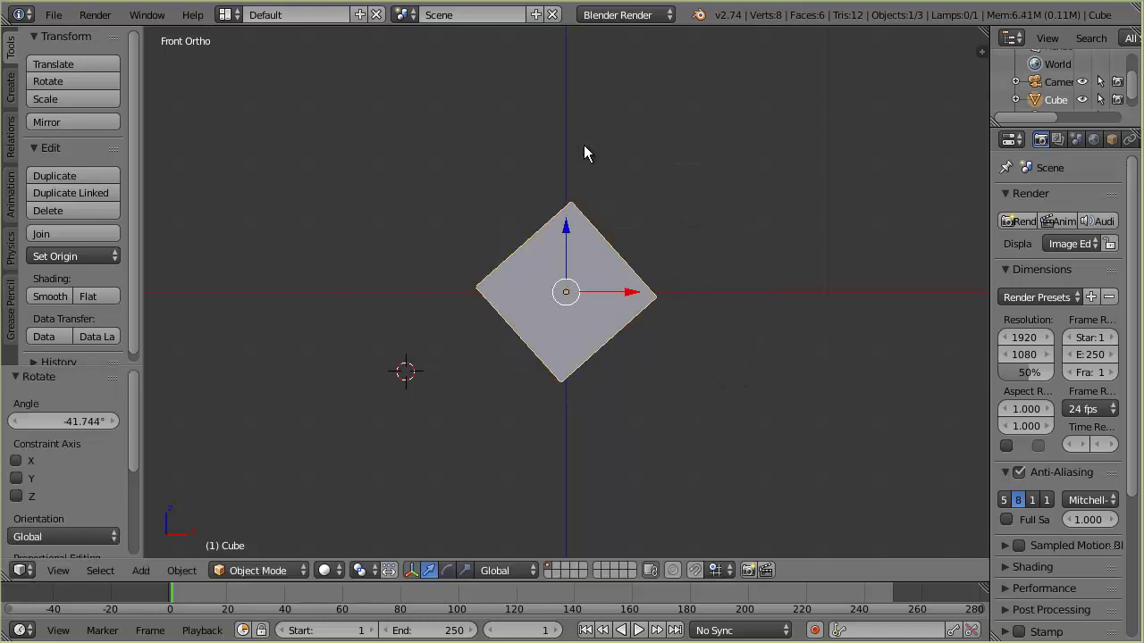
key(ctrl+z)
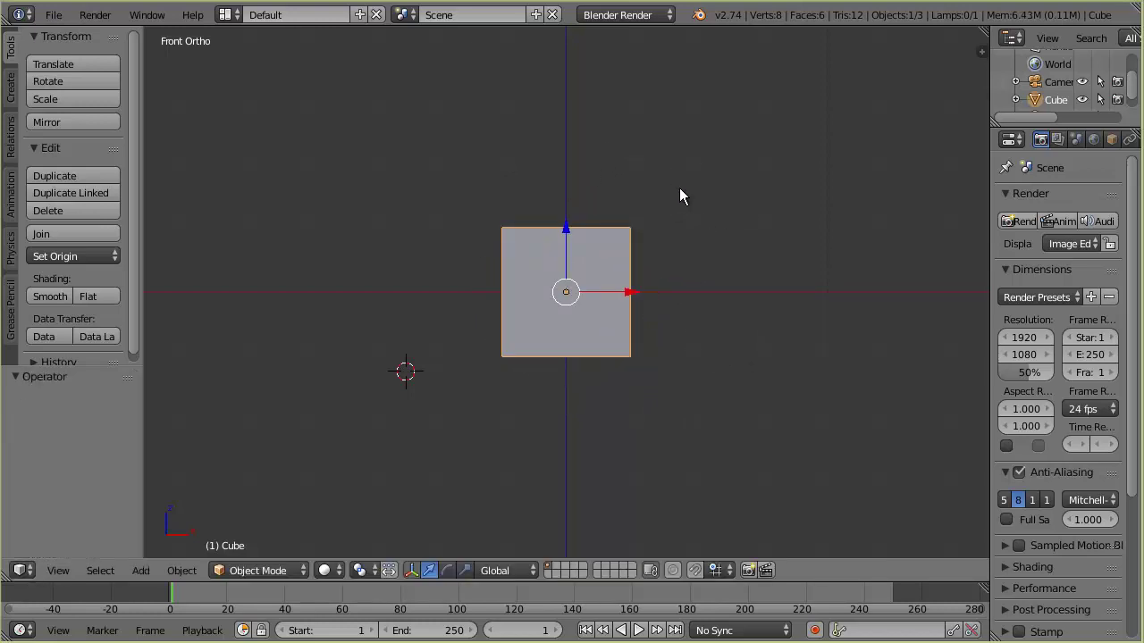
key(s)
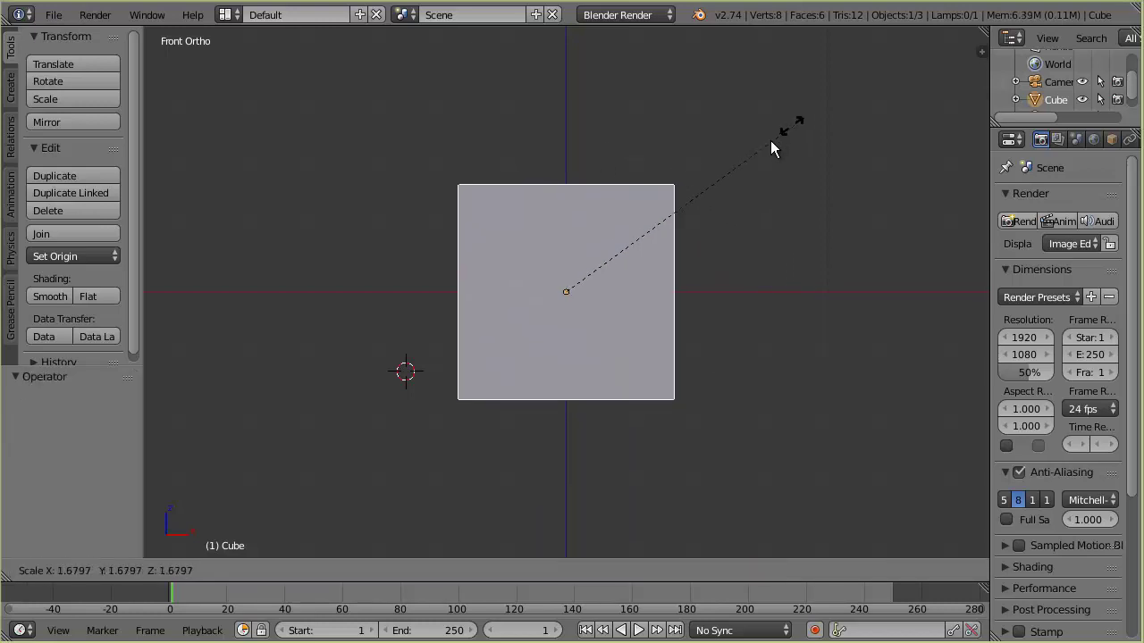
click(757, 163)
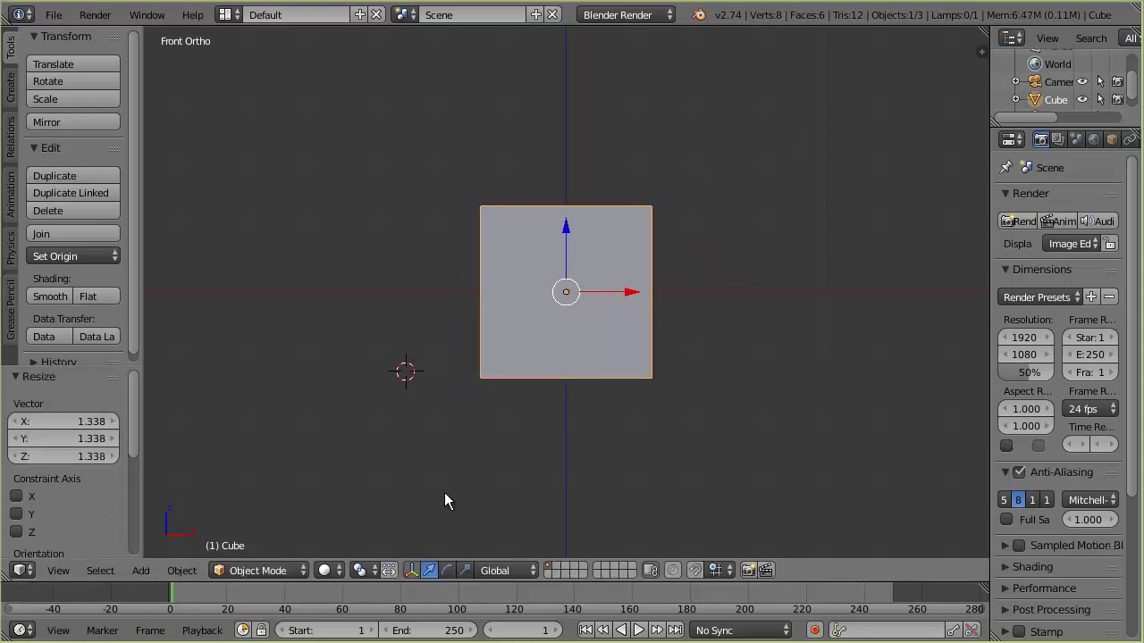
key(ctrl+z)
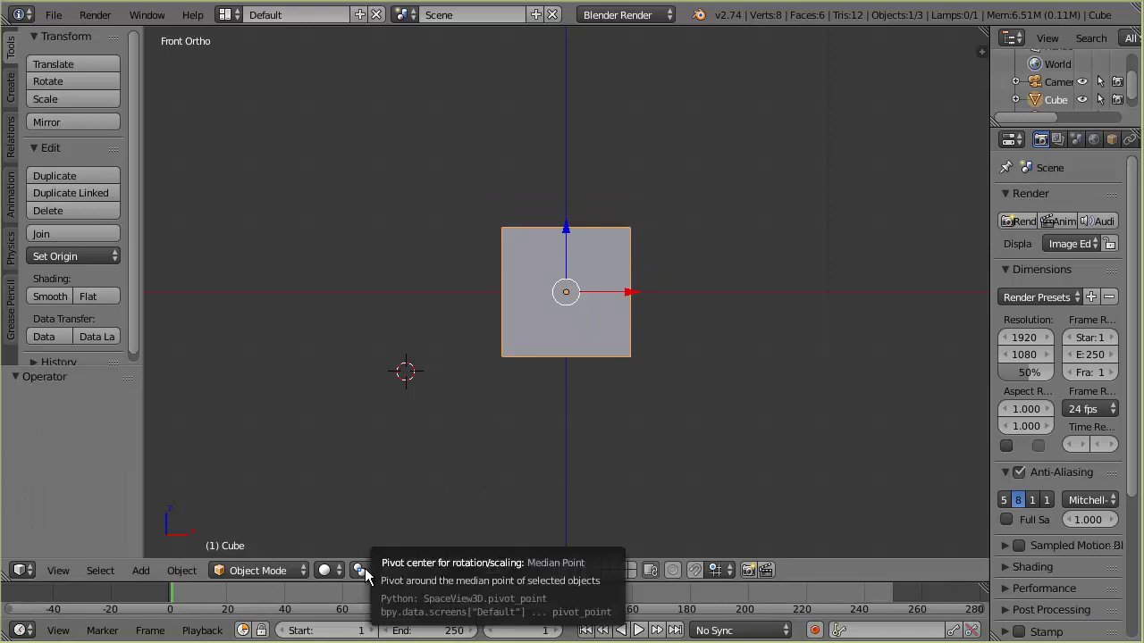
Place the 3D cursor near the cube's lower front-right corner and snap it exactly to that corner vertex in Edit Mode
click(365, 569)
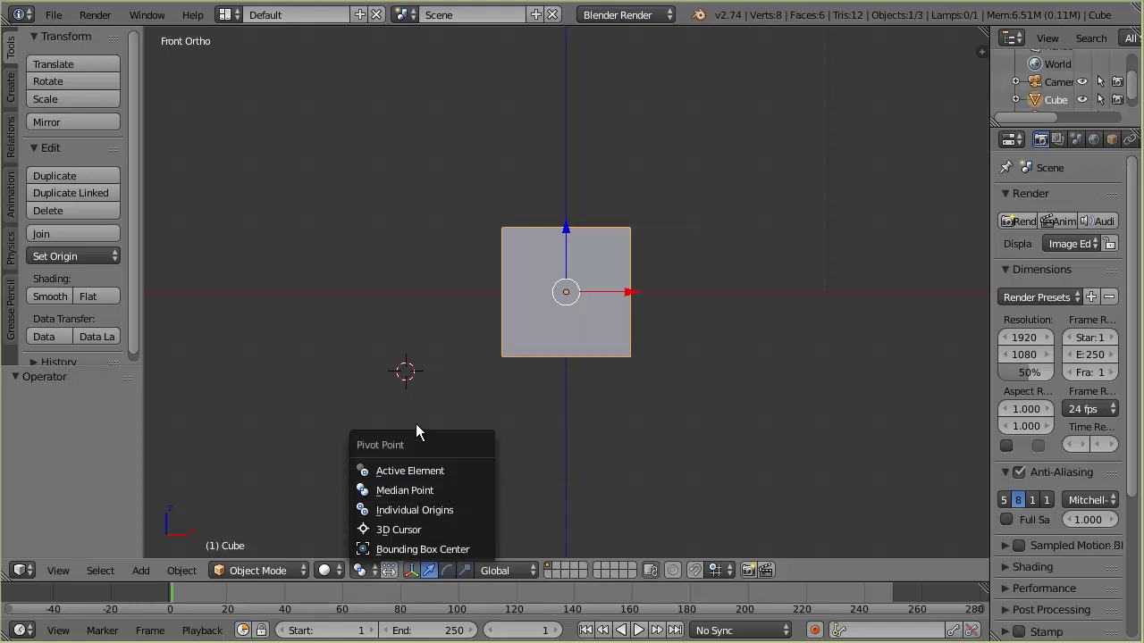
click(630, 355)
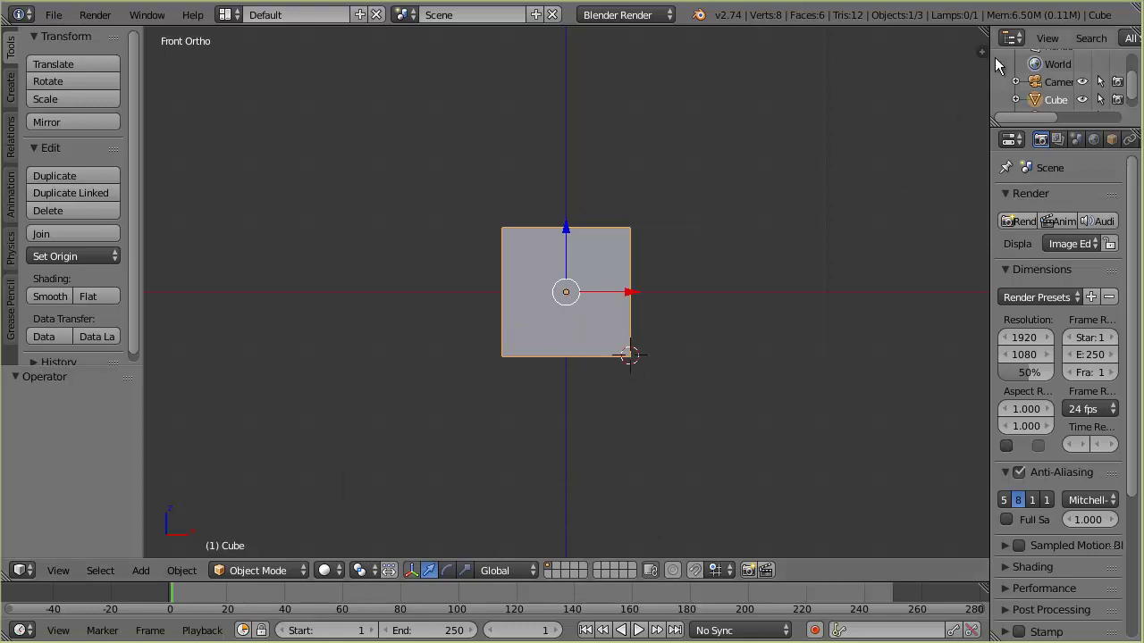
middle_drag(650, 381, 605, 366)
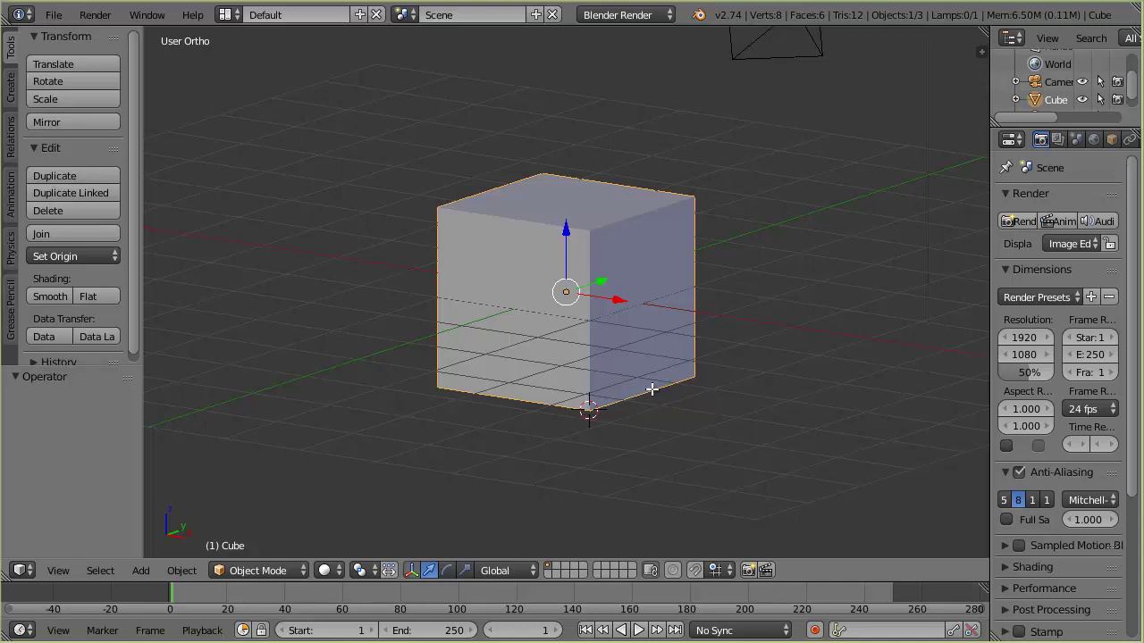
key(Tab)
right_click(589, 409)
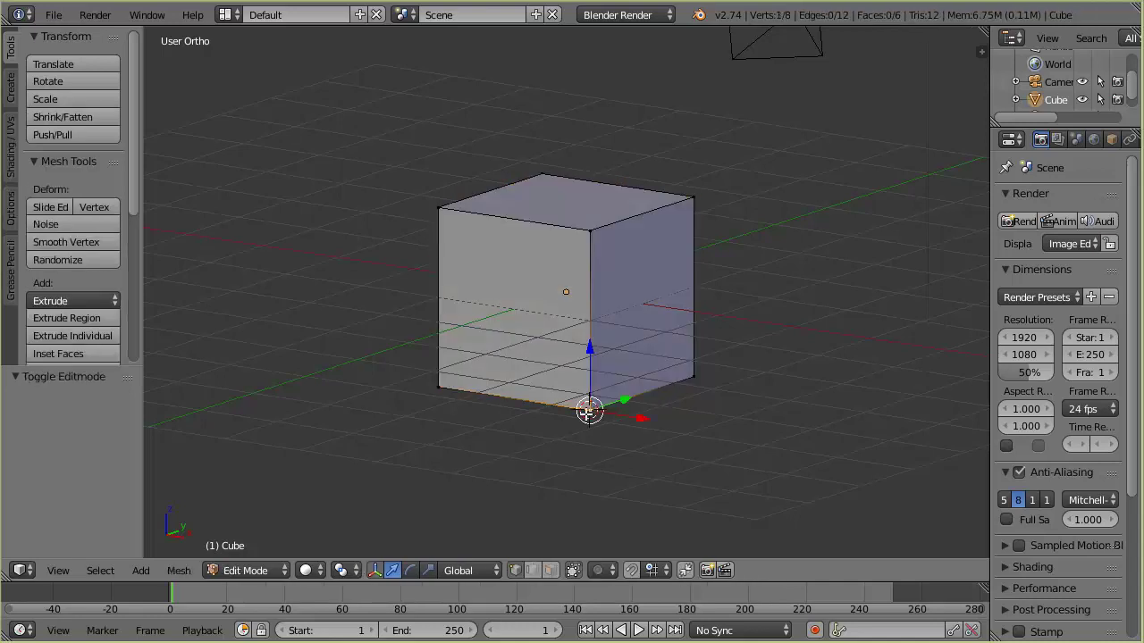
click(179, 570)
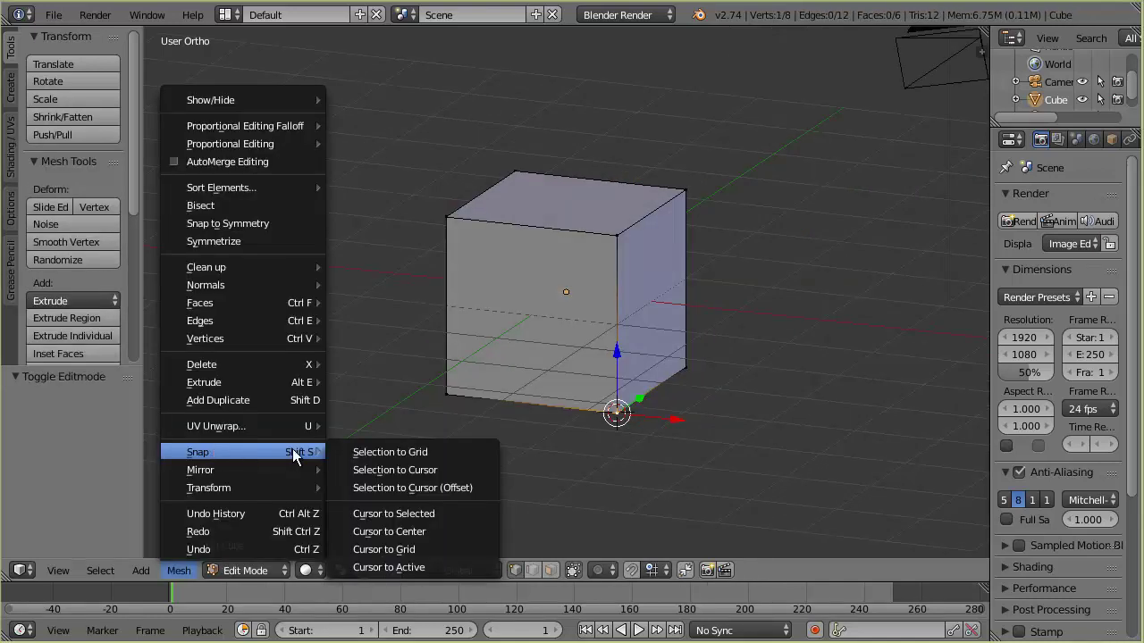
click(404, 513)
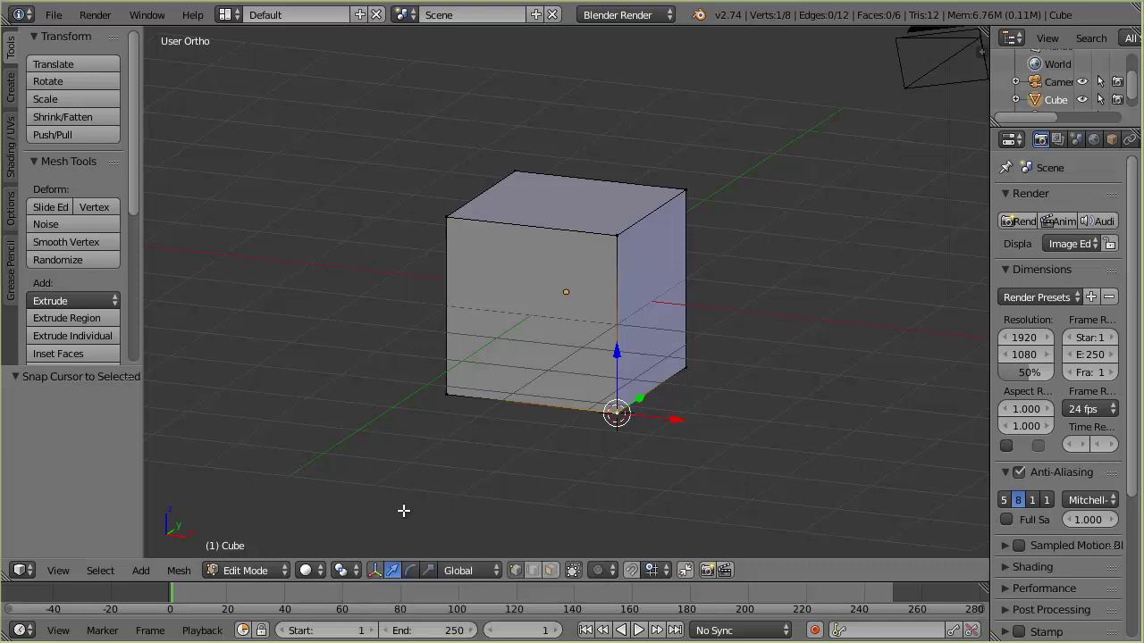
Return to Object Mode and set the pivot point to 3D Cursor
key(Tab)
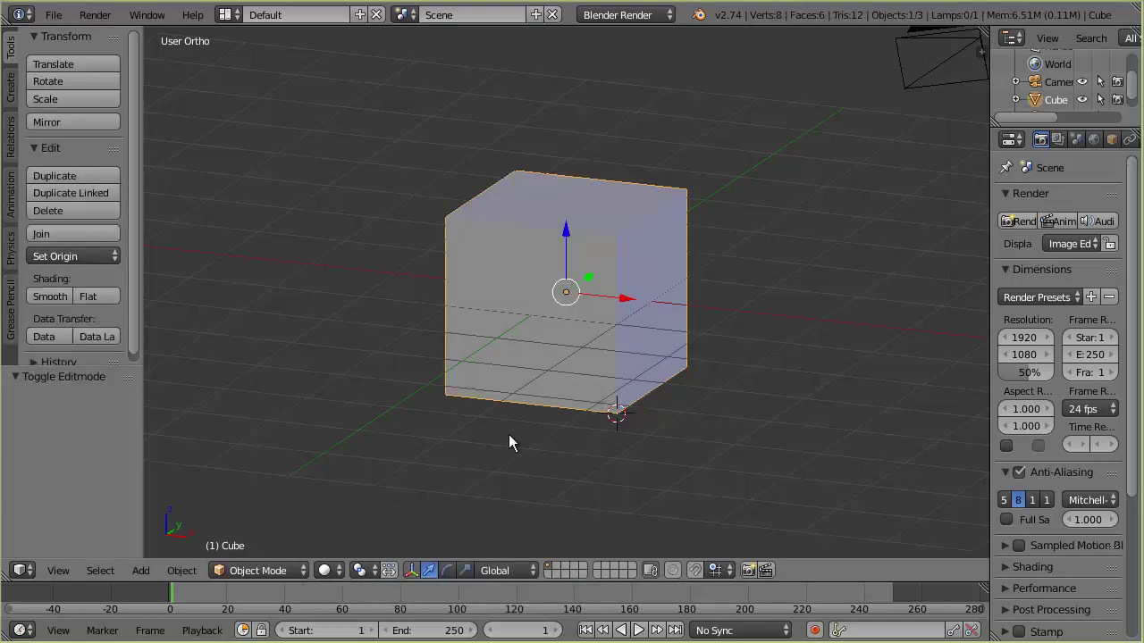
click(358, 570)
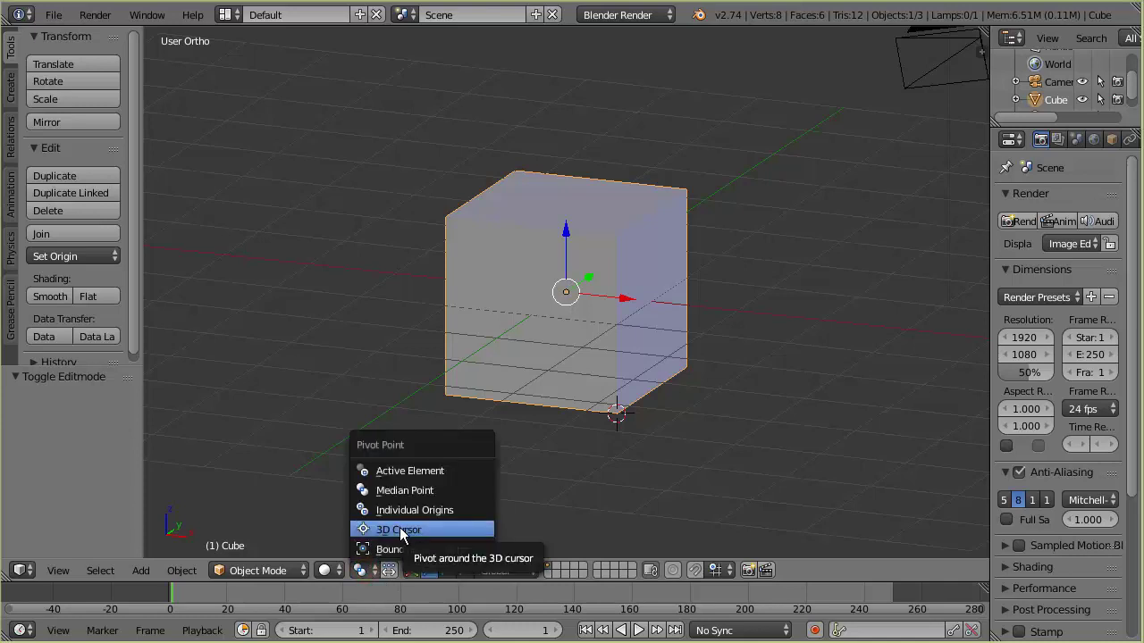
click(402, 531)
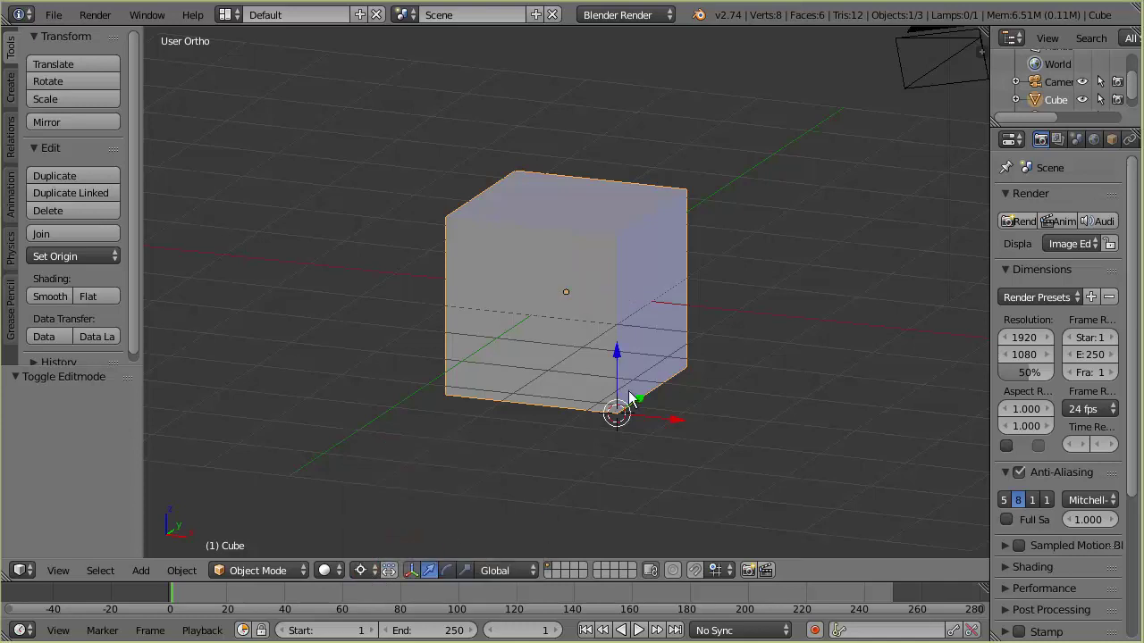
Move the 3D cursor to different spots in the empty space around the cube, ending in front of its lower edge
click(861, 353)
click(723, 471)
click(477, 489)
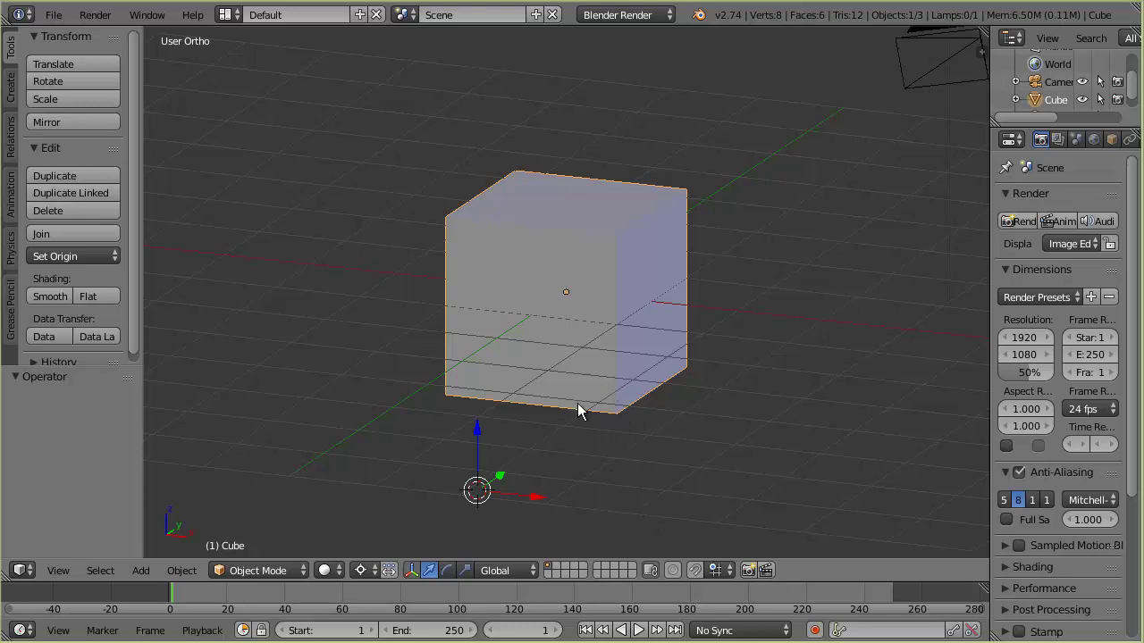
Snap the 3D cursor back to the cube's lower front-right corner vertex in Edit Mode, and return to Object Mode
key(Tab)
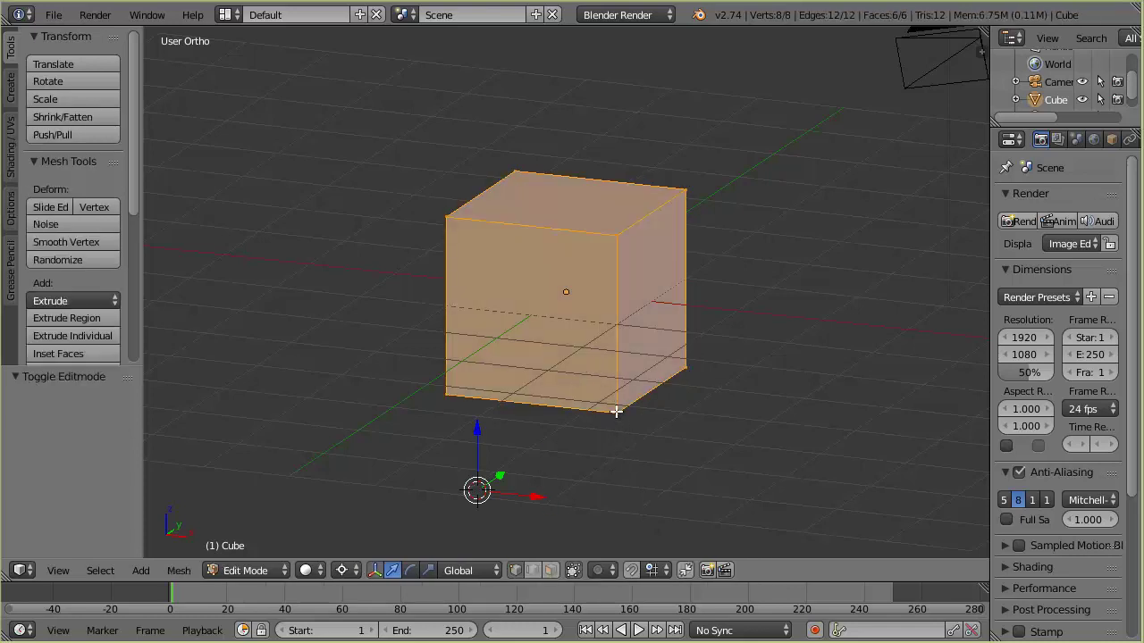
right_click(615, 411)
click(183, 569)
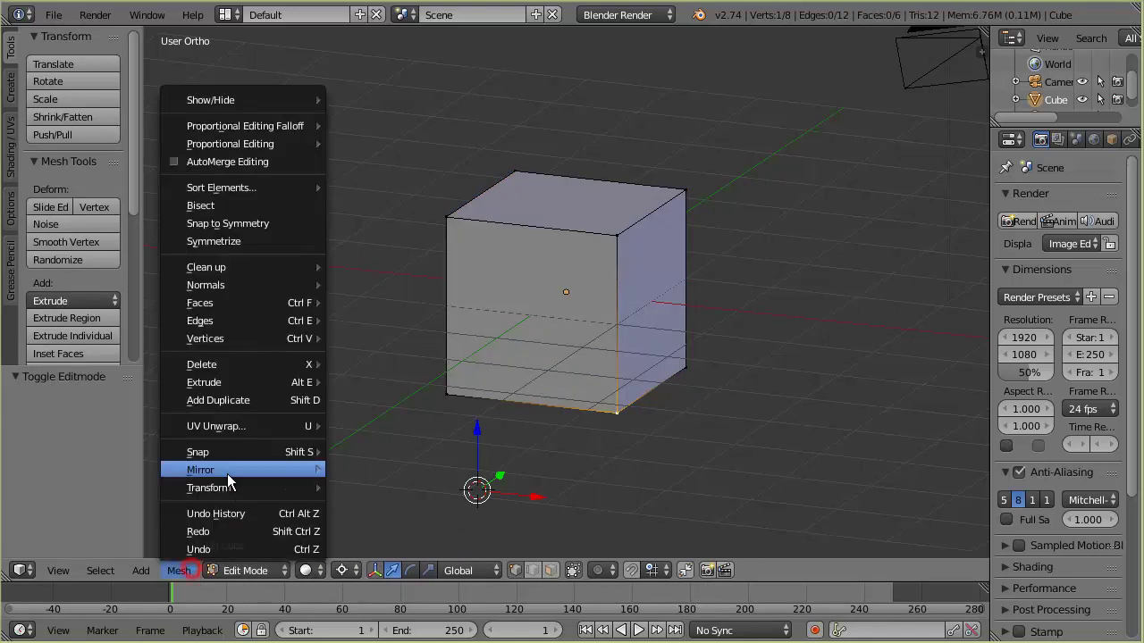
mouse_move(268, 454)
click(408, 514)
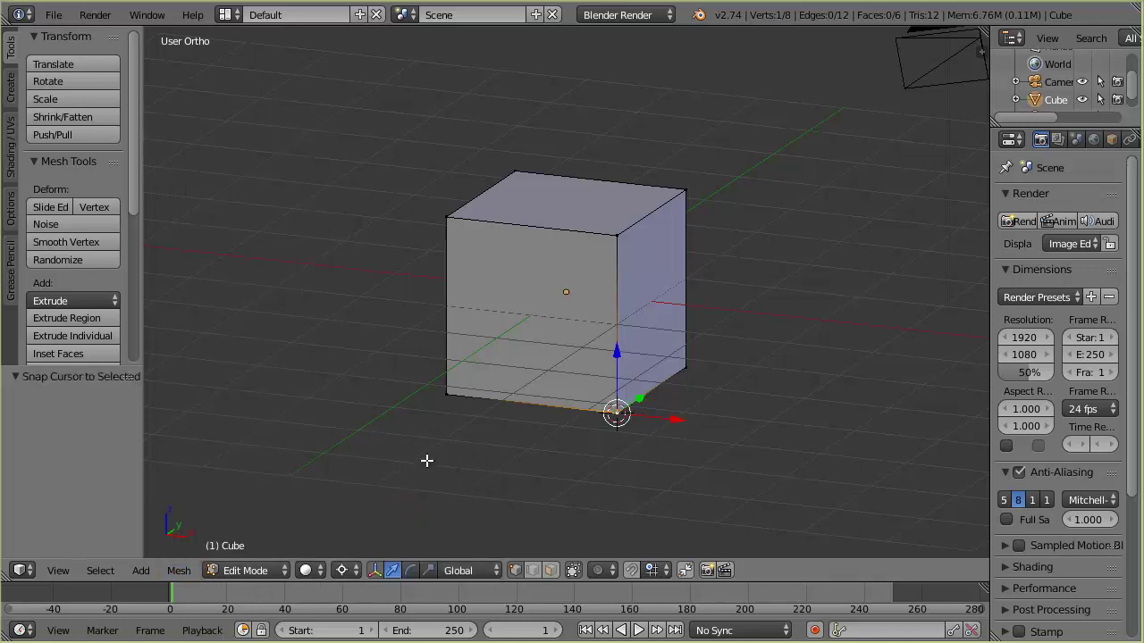
key(Tab)
Try rotating the cube around the 3D cursor at its corner in front view, and undo the rotation
key(KP_1)
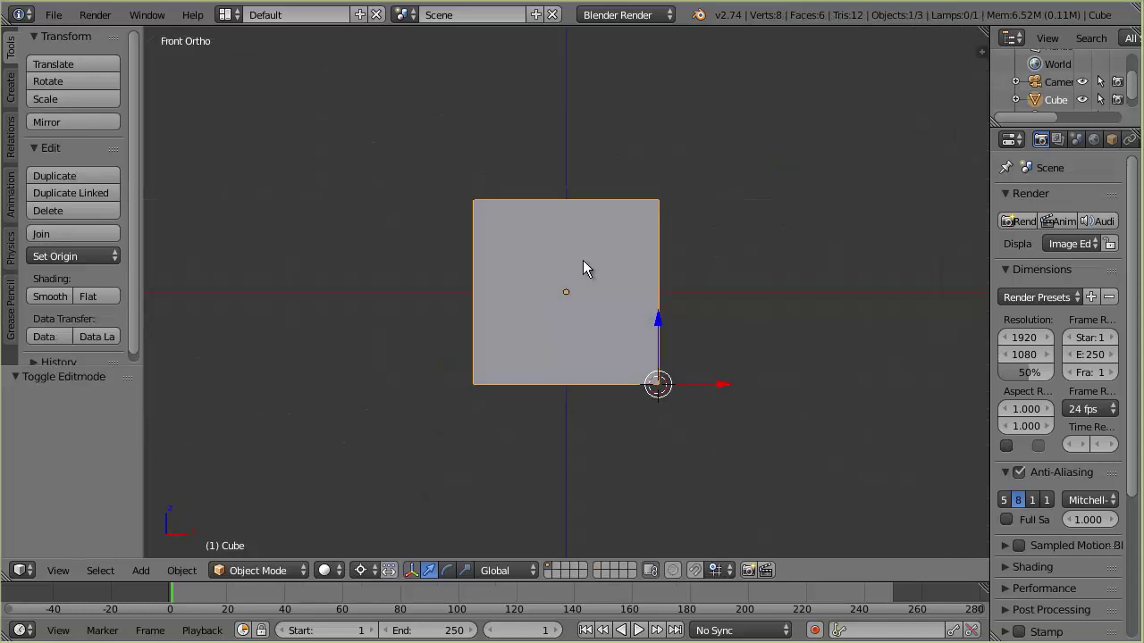
key(r)
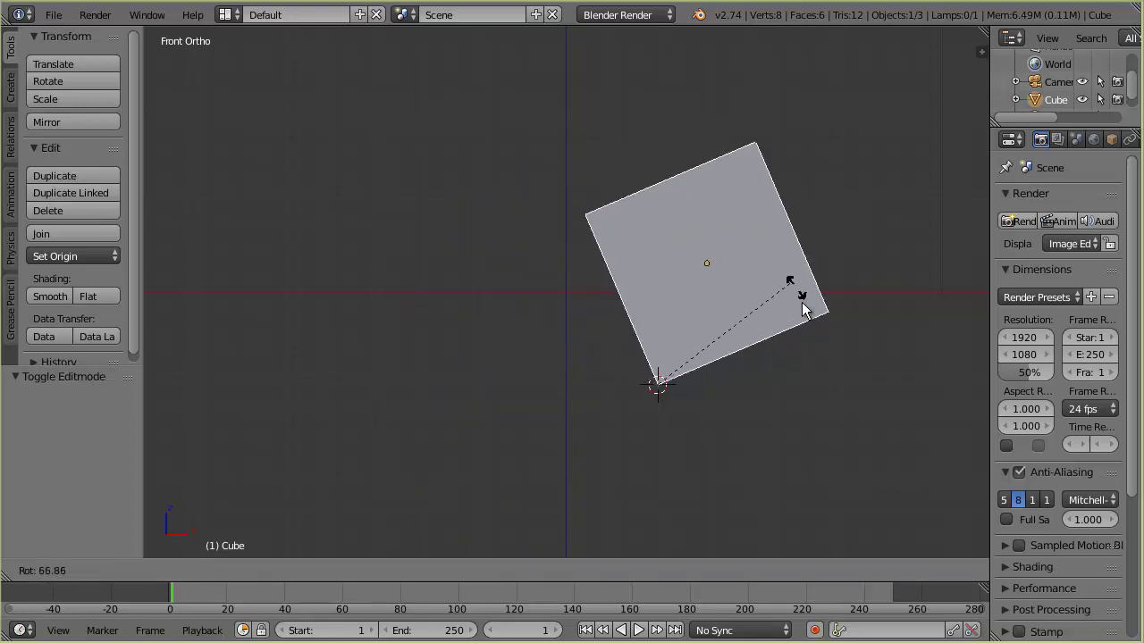
click(766, 246)
key(ctrl+z)
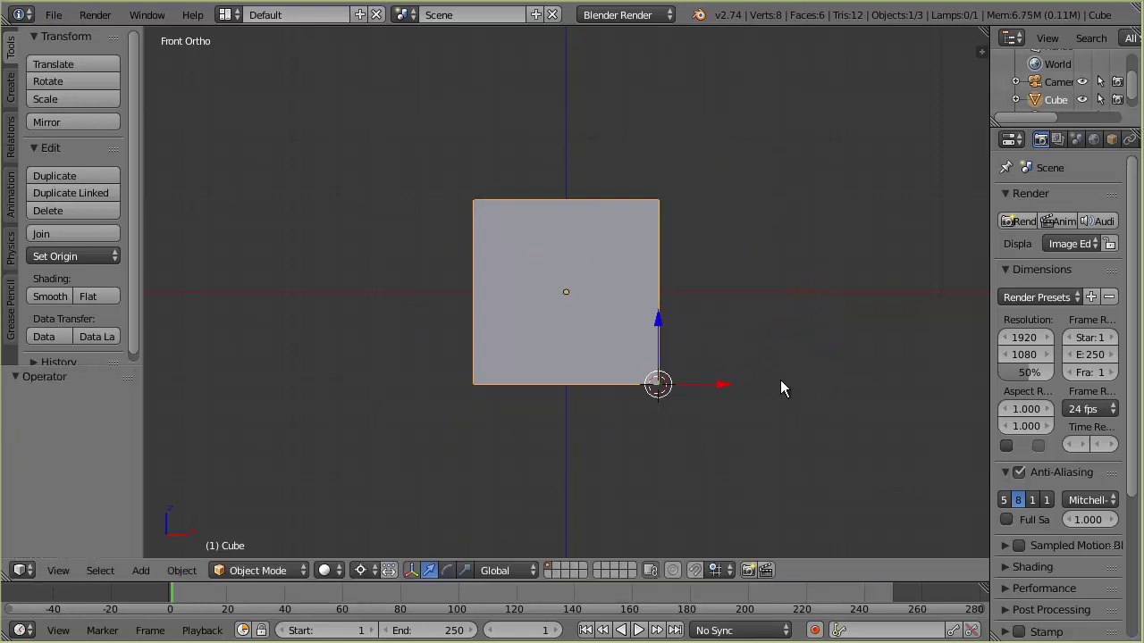
Place the 3D cursor below the cube and snap it back to the scene center with Cursor to Center
click(748, 472)
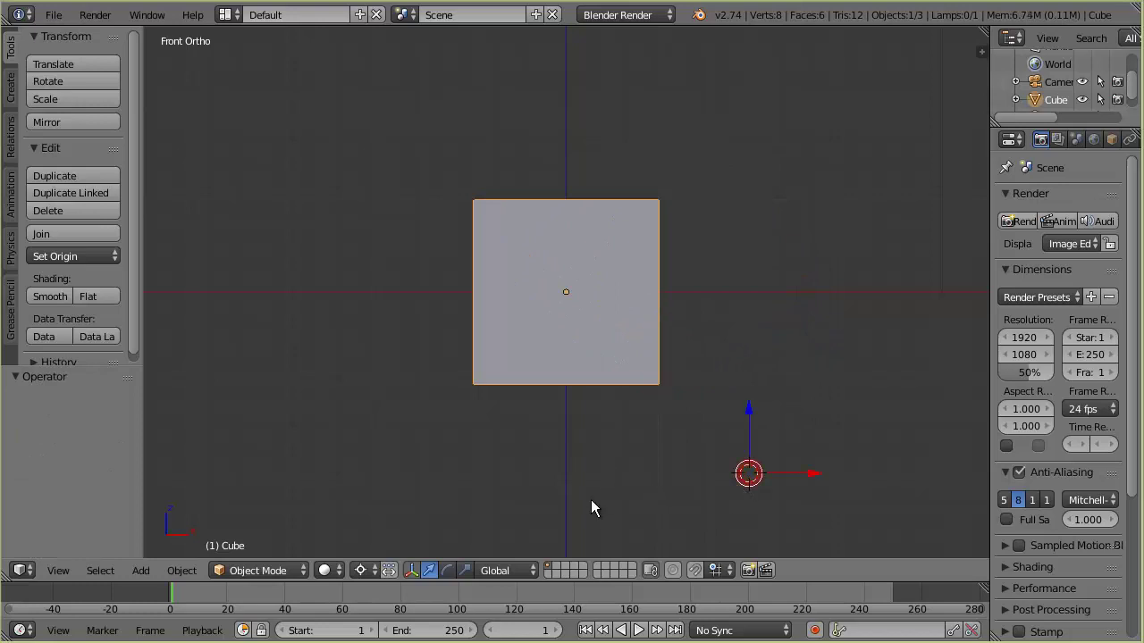
click(563, 482)
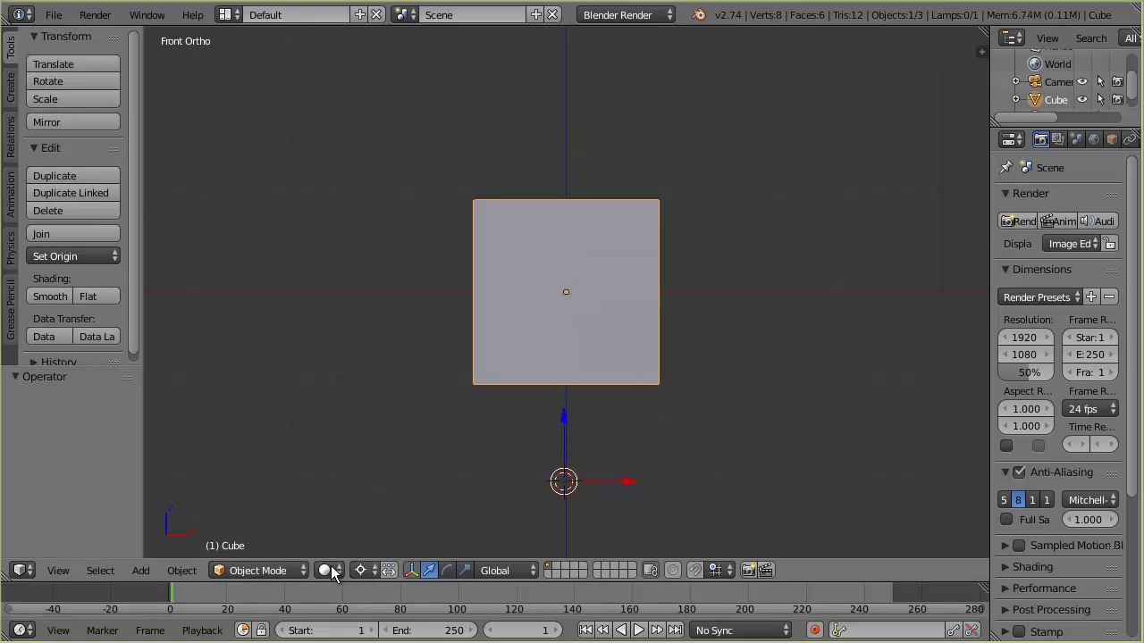
click(178, 570)
mouse_move(215, 430)
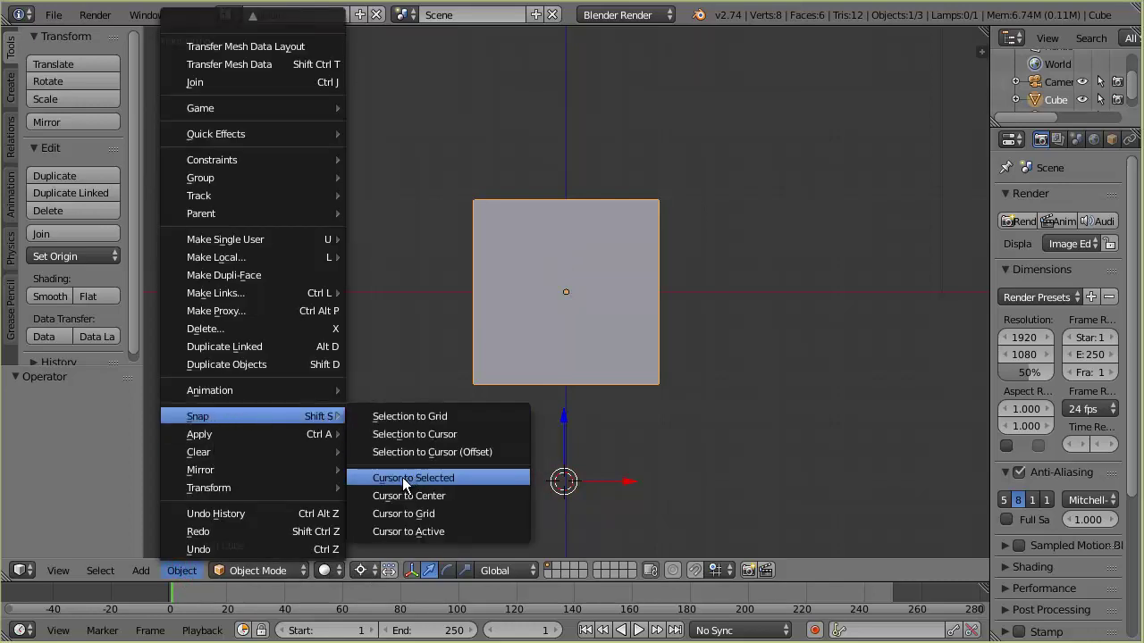
click(425, 491)
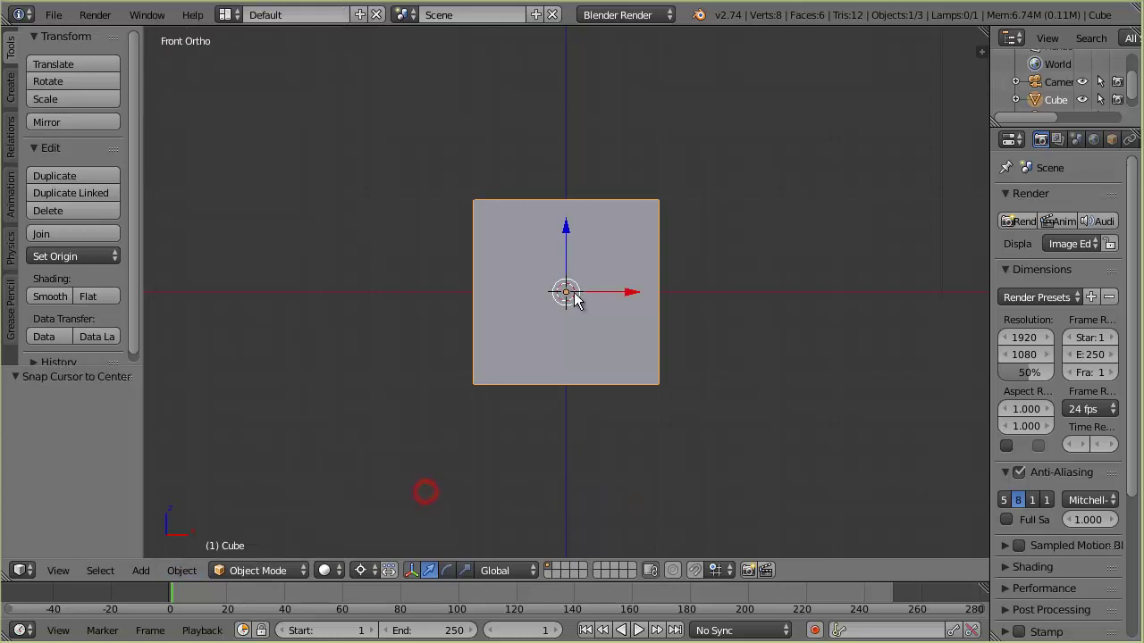
Move the cube up along the Z axis in two moves of about 1.53 and 1.52 units, above the 3D cursor
drag(564, 231, 561, 79)
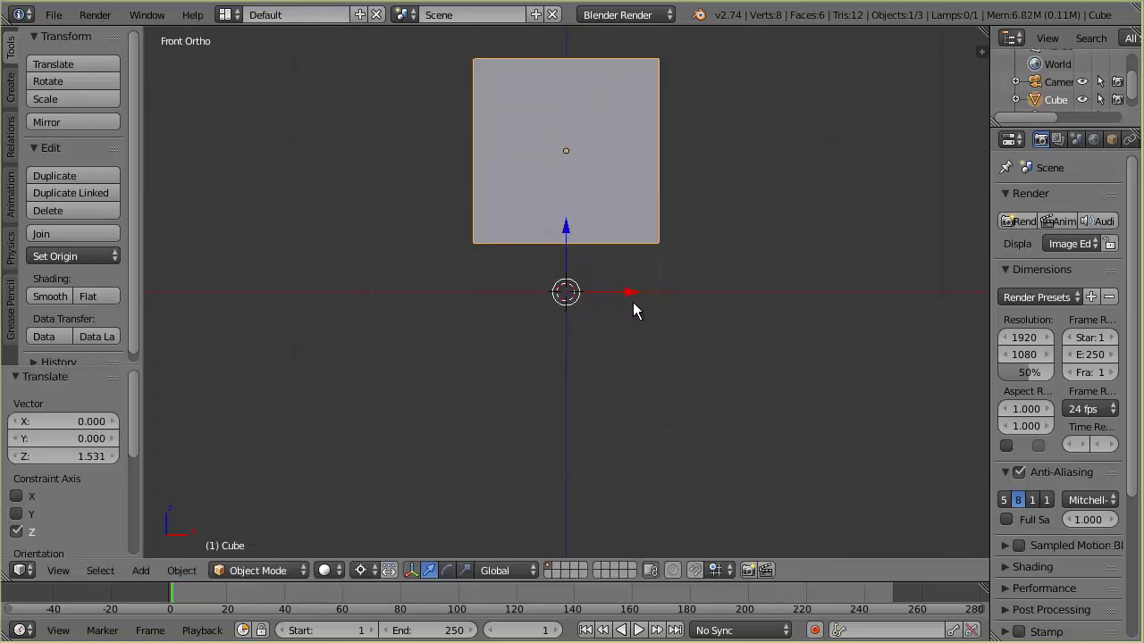
scroll(633, 302, down, 3)
key(g)
key(Escape)
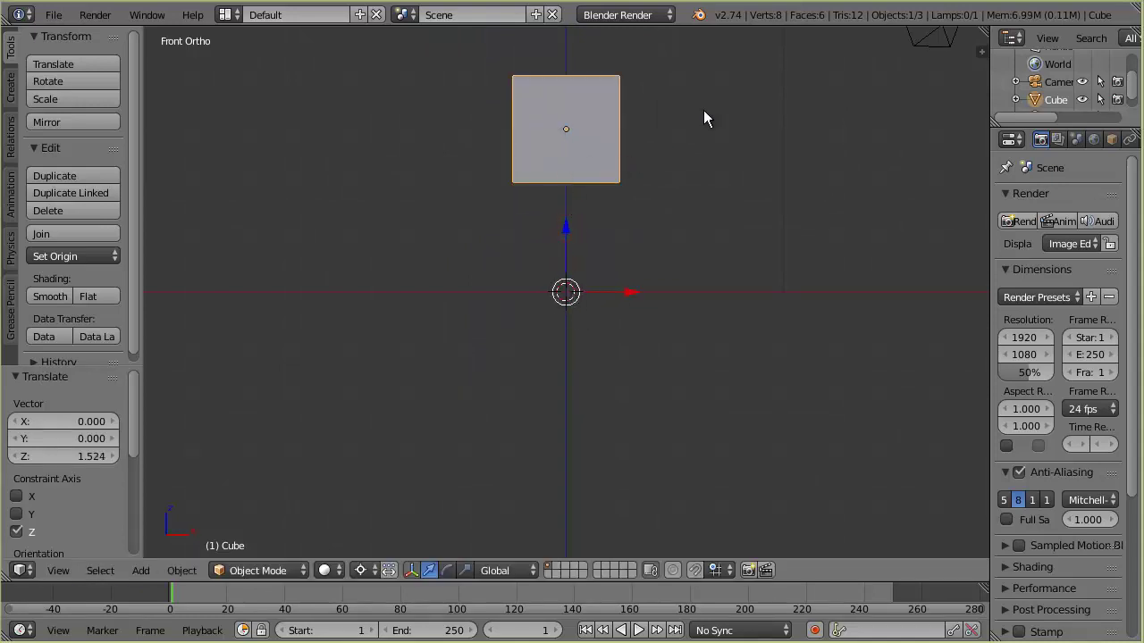
Try rotating the raised cube about 32° around the 3D cursor at the scene center, and undo the rotation
key(r)
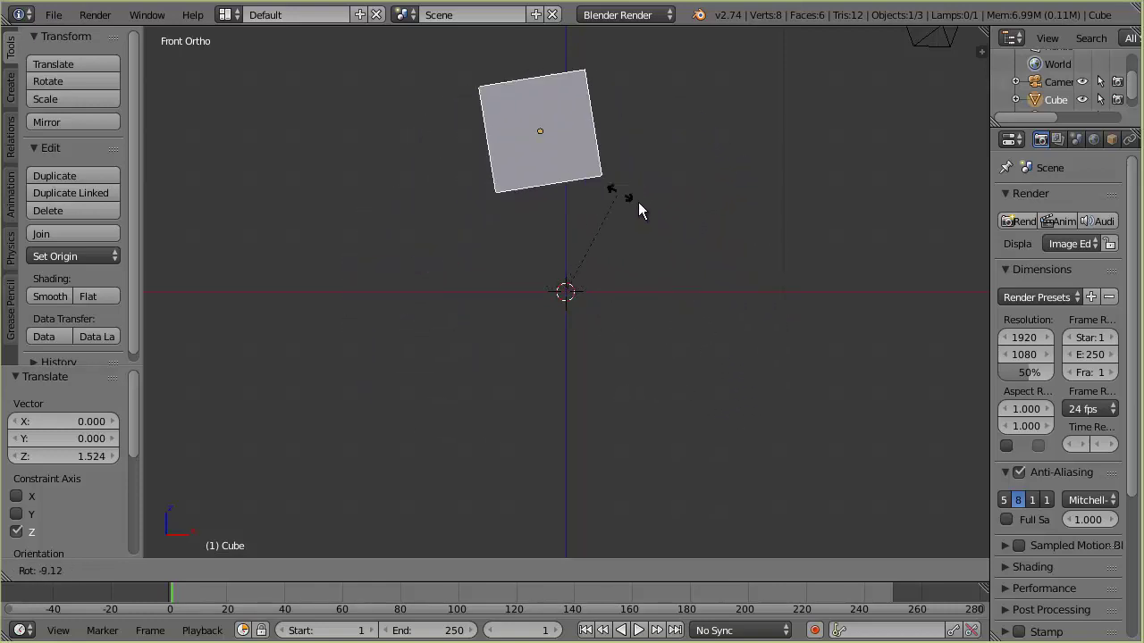
click(652, 287)
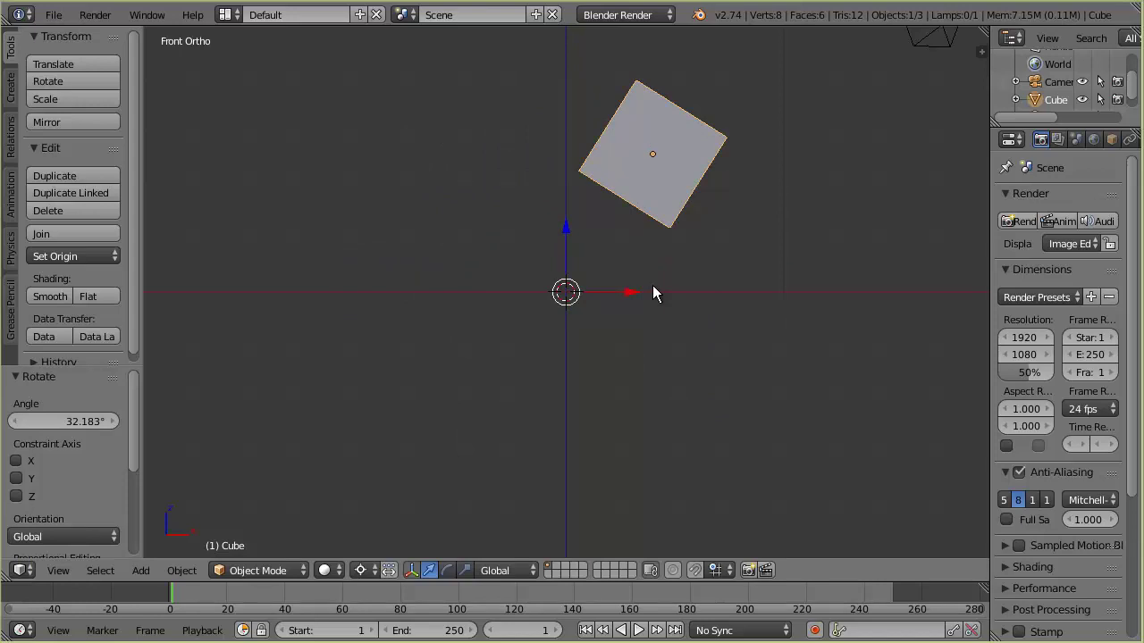
key(ctrl+z)
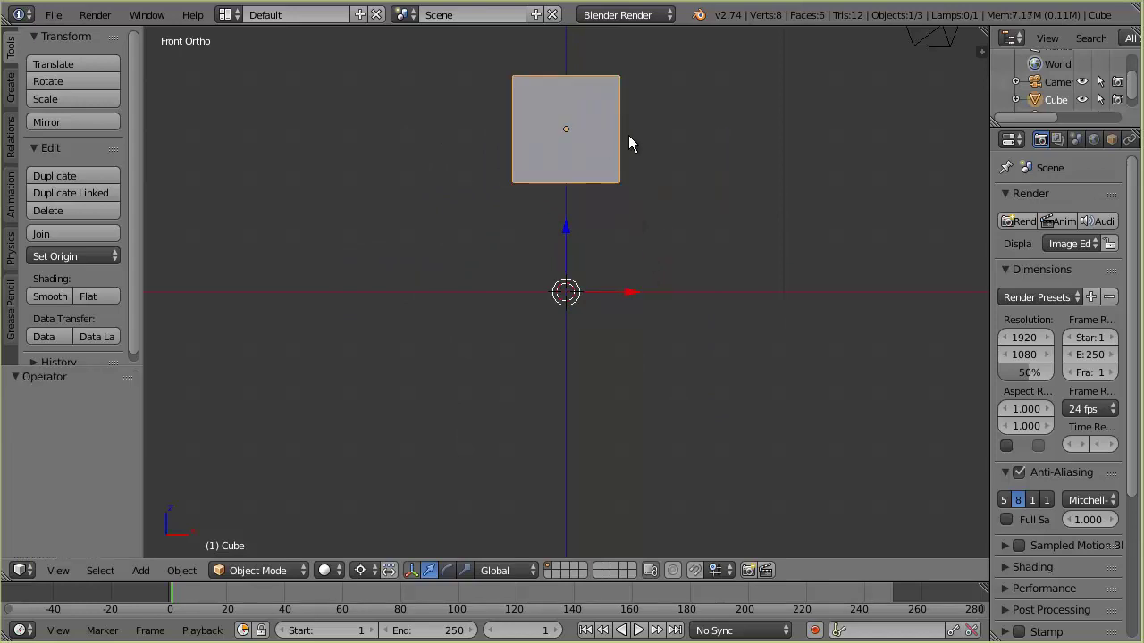
Scale the cube along the X axis to about 0.17, making a thin upright bar above the 3D cursor
key(s)
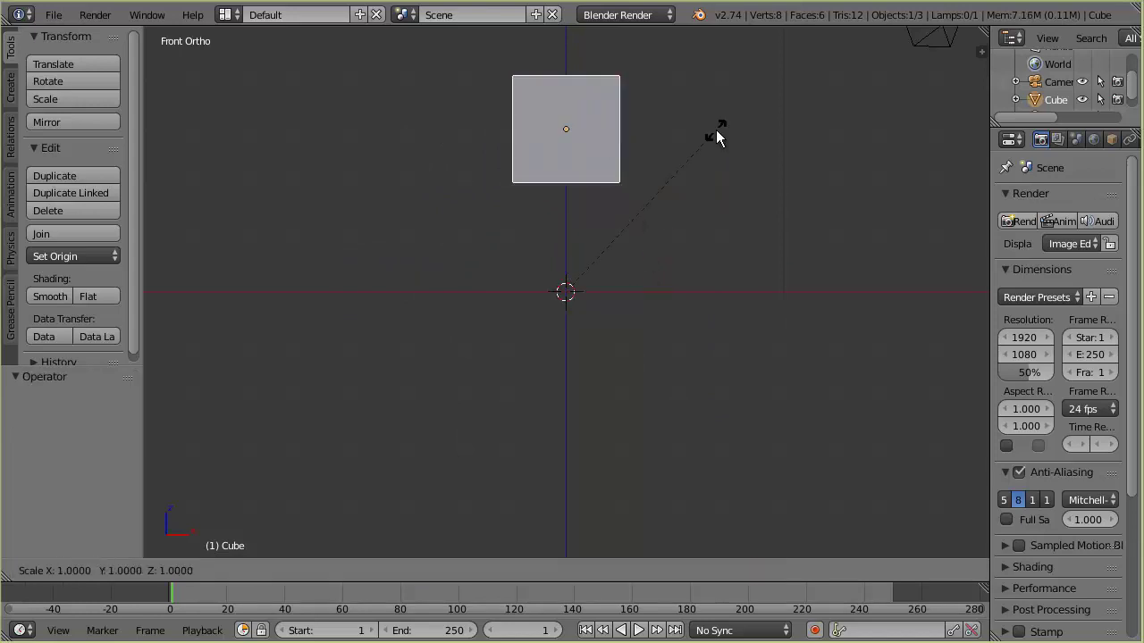
key(x)
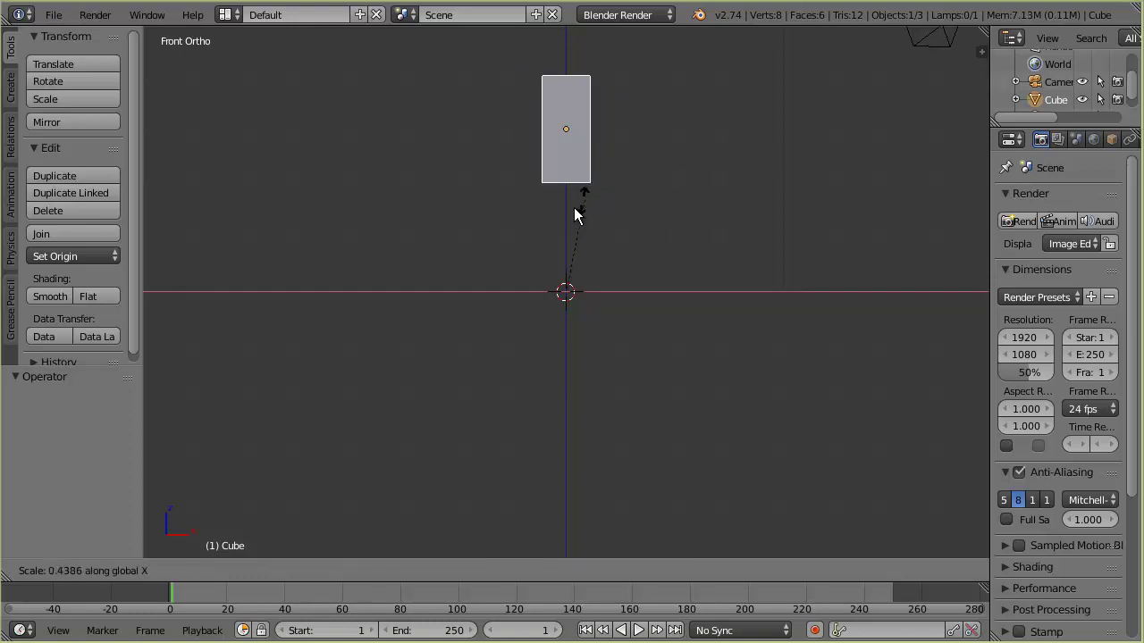
click(569, 262)
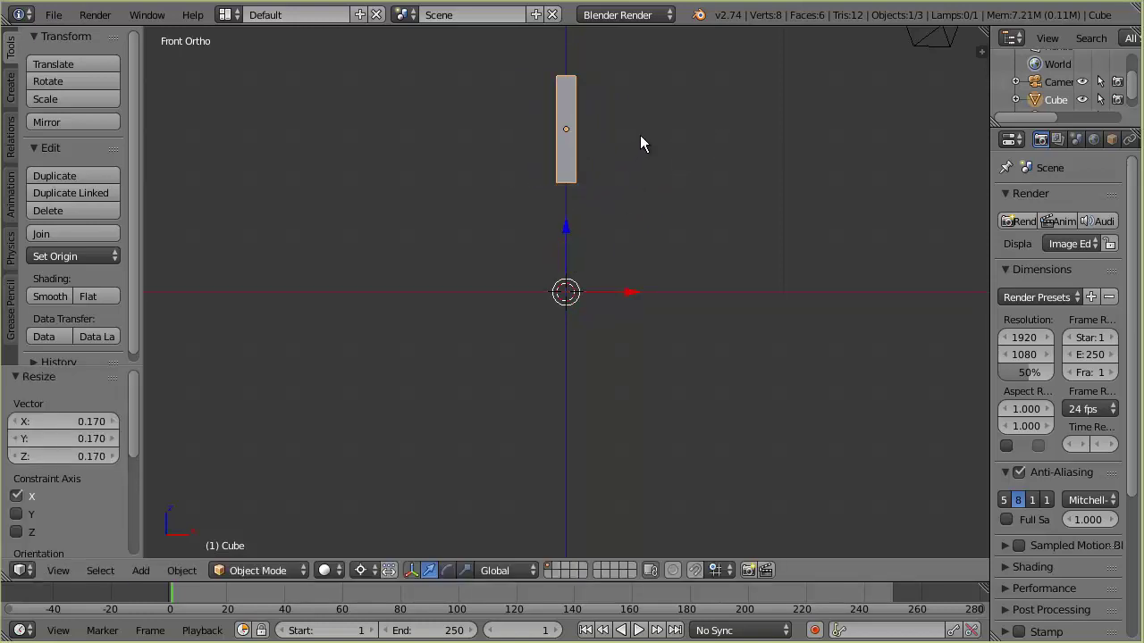
Try duplicating the bar and rotating the copy around the 3D cursor, and undo the duplication
key(shift+d)
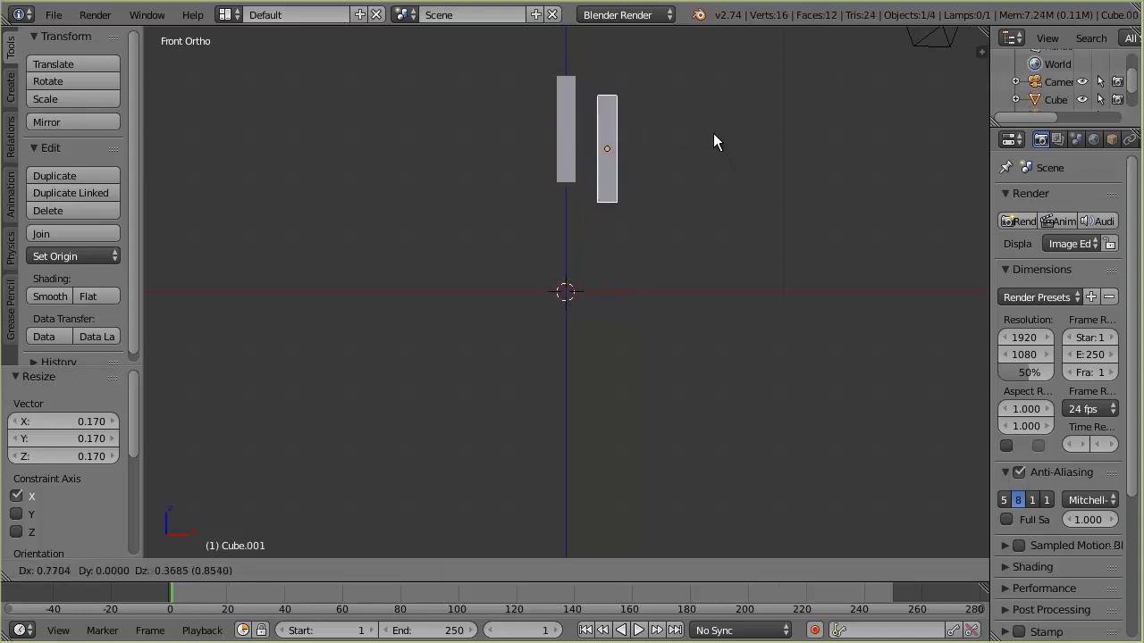
key(r)
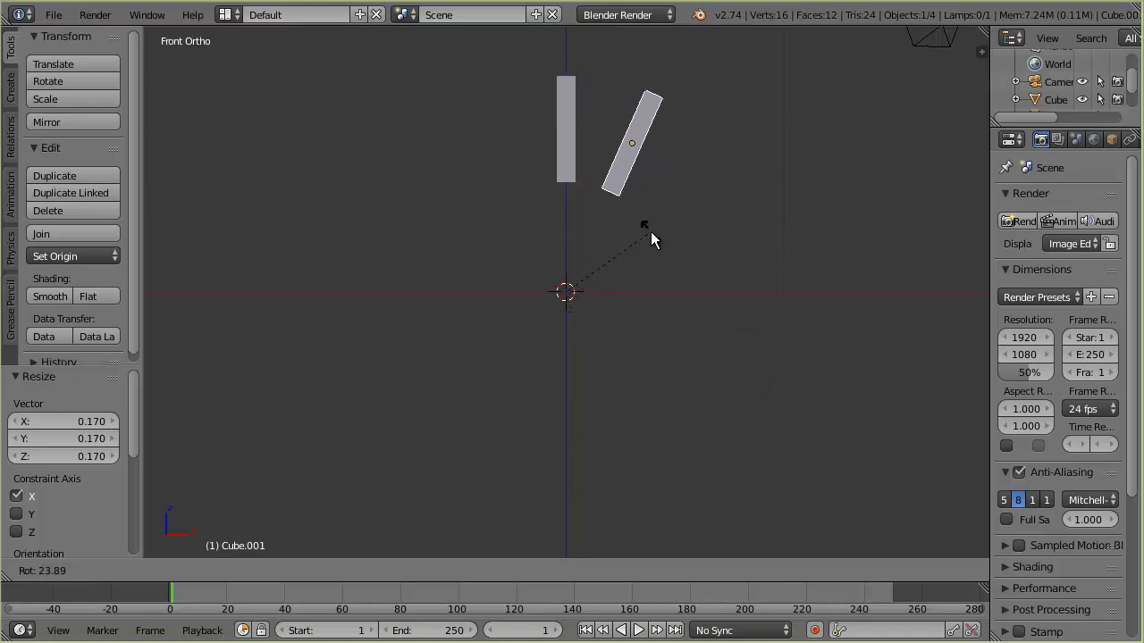
right_click(650, 235)
key(ctrl+z)
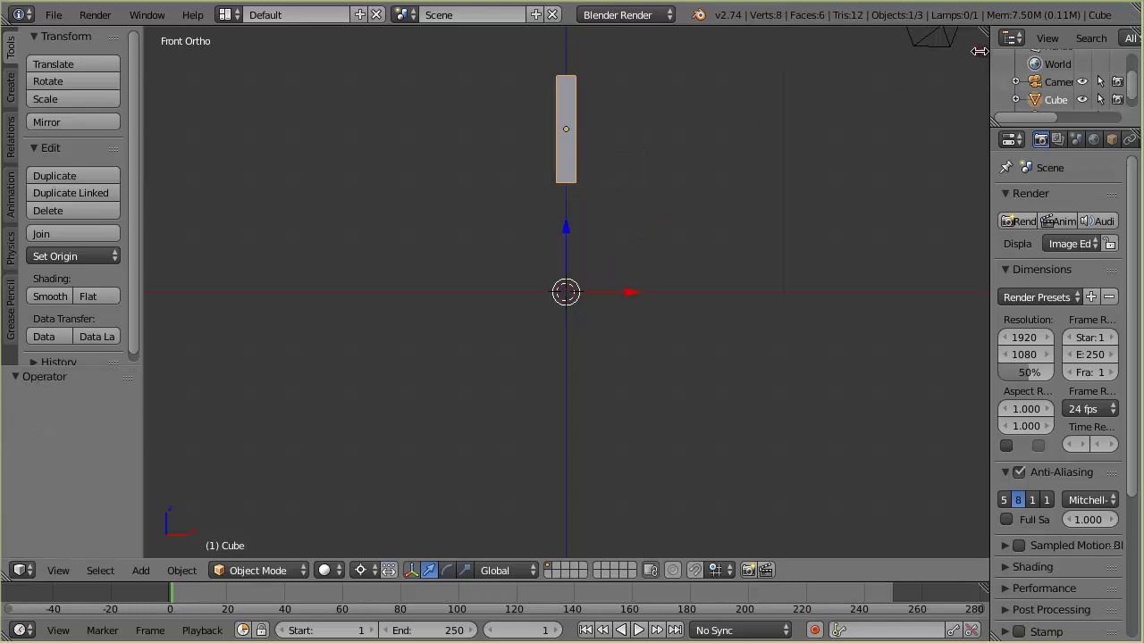
Show the object's transform properties, then duplicate the bar and rotate the copy 30° around the 3D cursor
click(980, 51)
scroll(909, 214, up, 6)
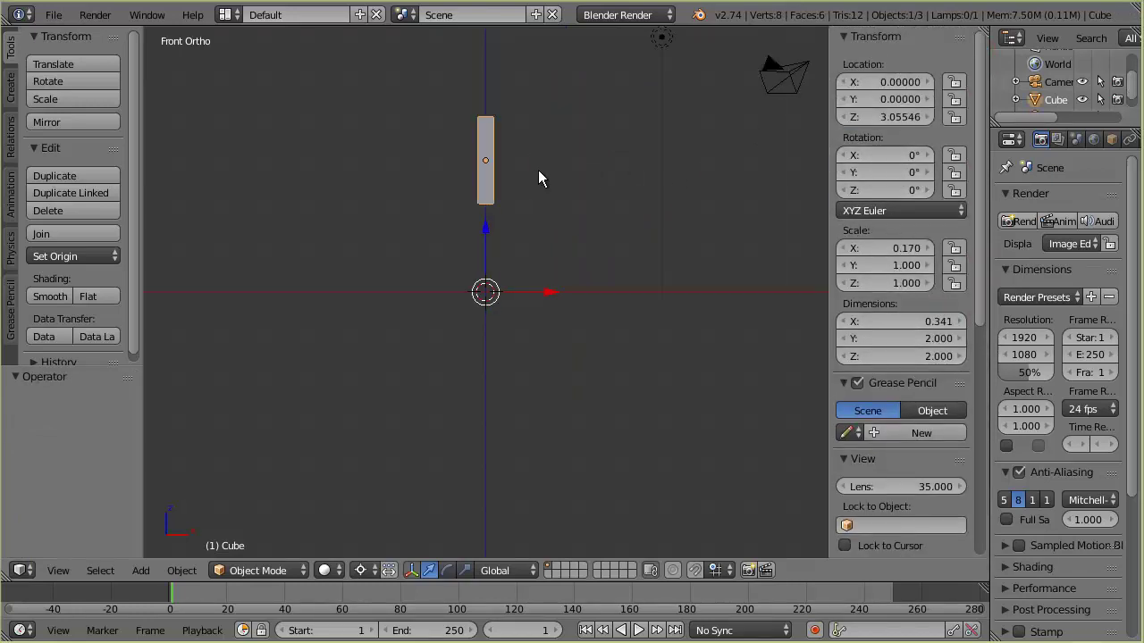
key(shift+d)
key(r)
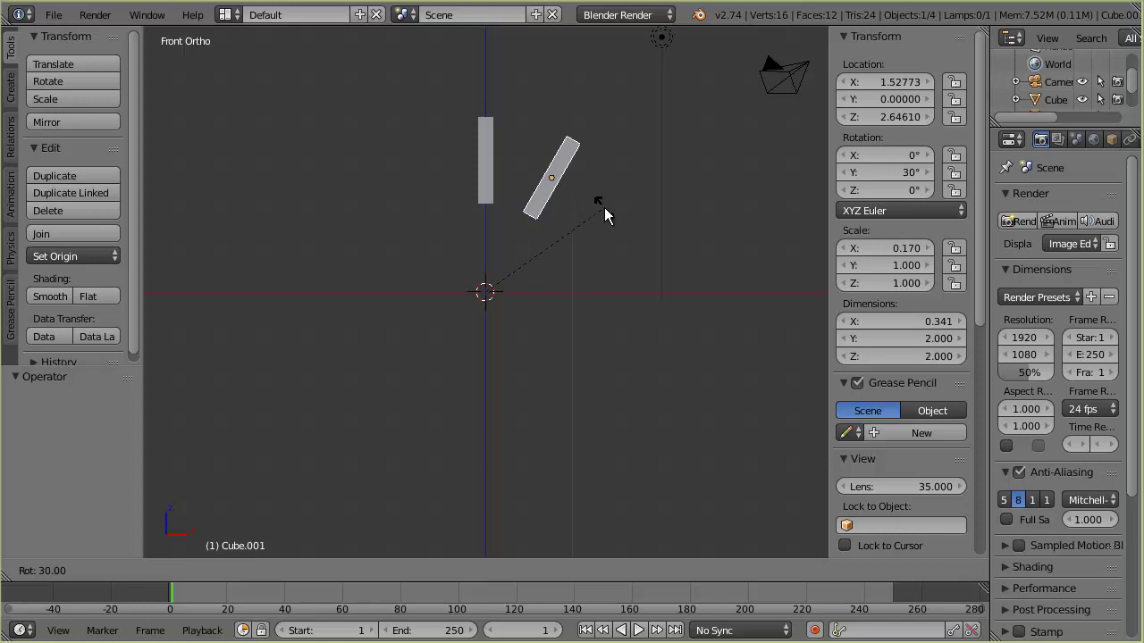
click(605, 215)
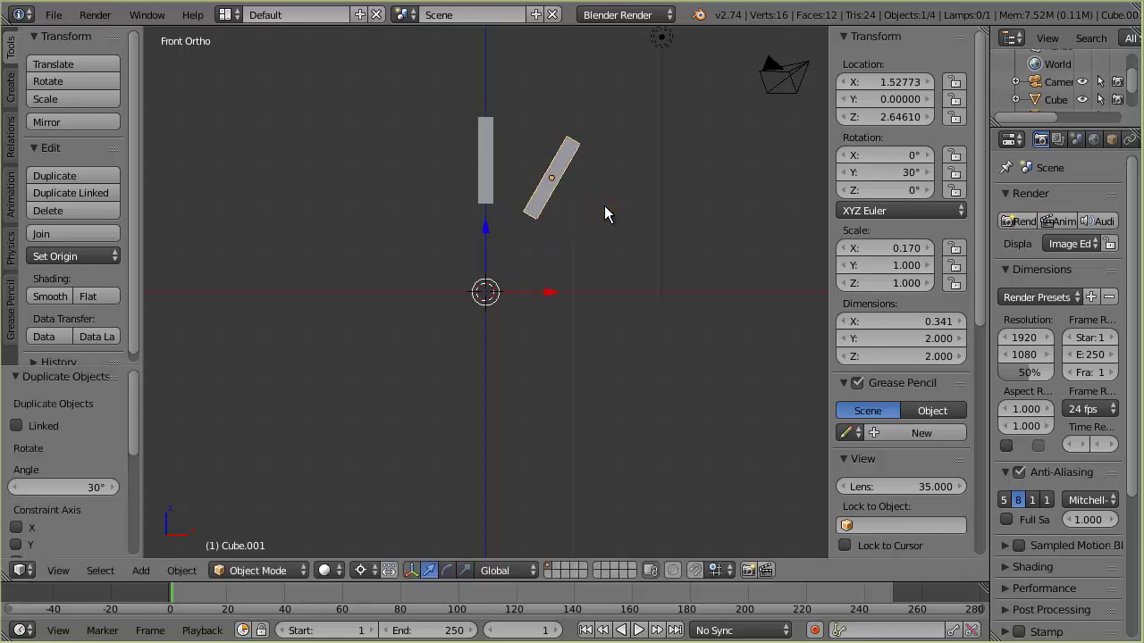
Duplicate the tilted bar and rotate the new copy a further 30° around the 3D cursor
key(shift+d)
key(r)
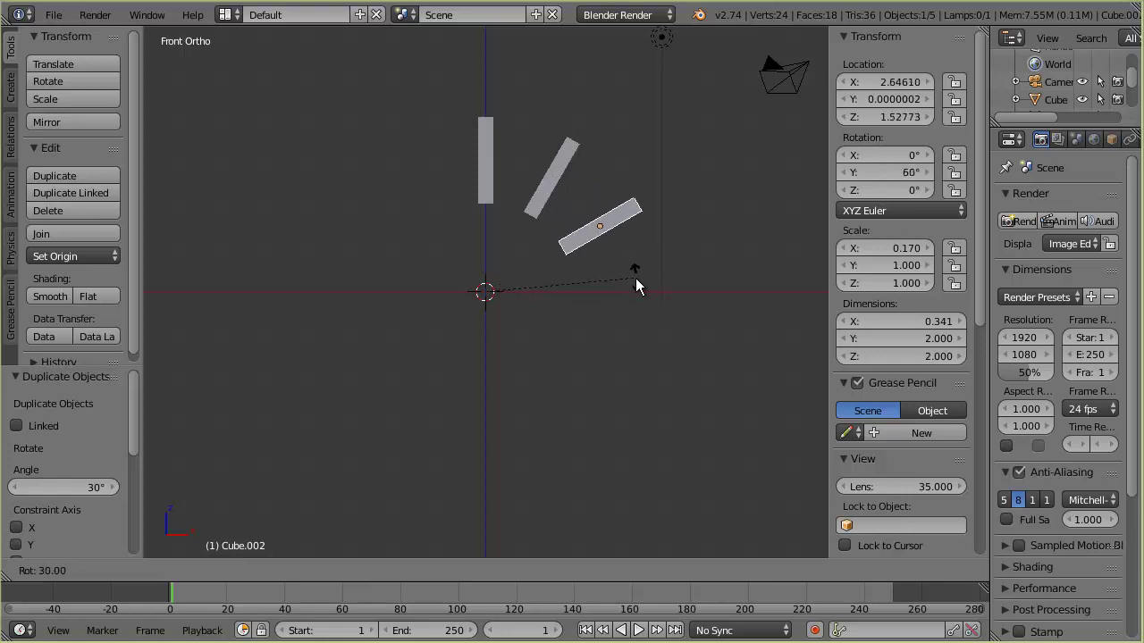
click(635, 283)
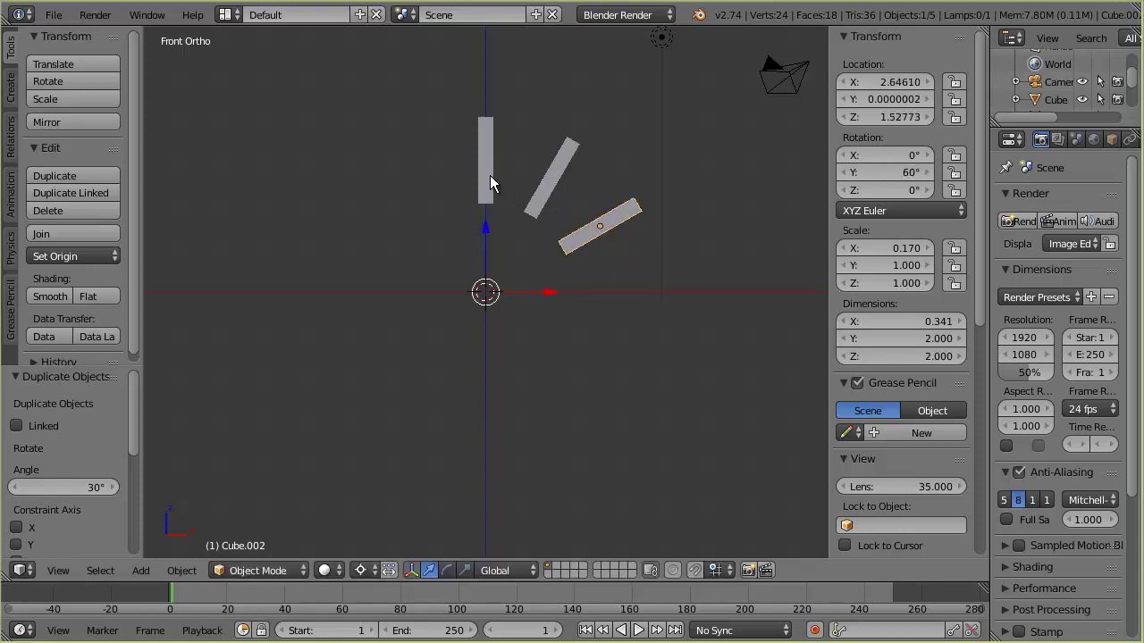
Select all three bars, duplicate them together and rotate the copies 90° around the 3D cursor
right_click(490, 177)
shift+right_click(542, 179)
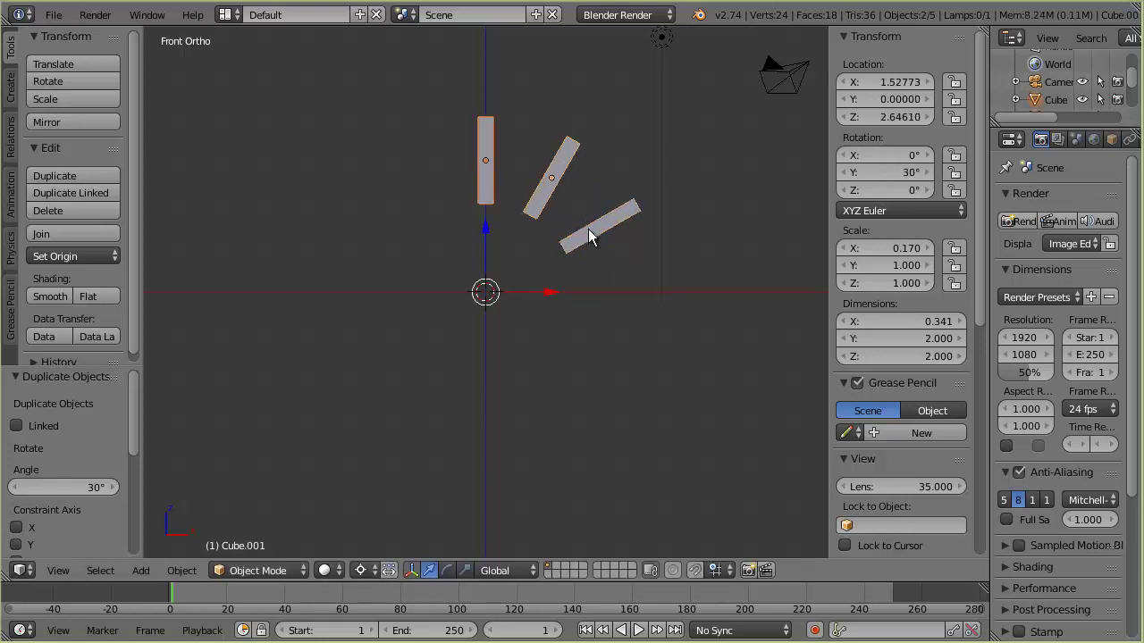
shift+right_click(589, 234)
key(shift+d)
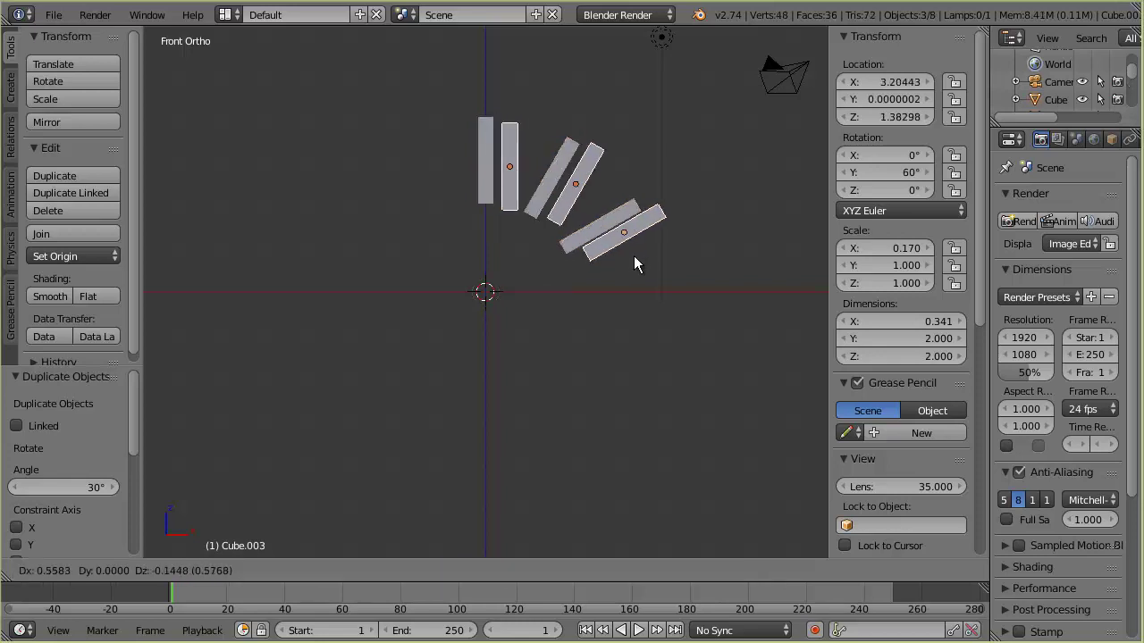
key(r)
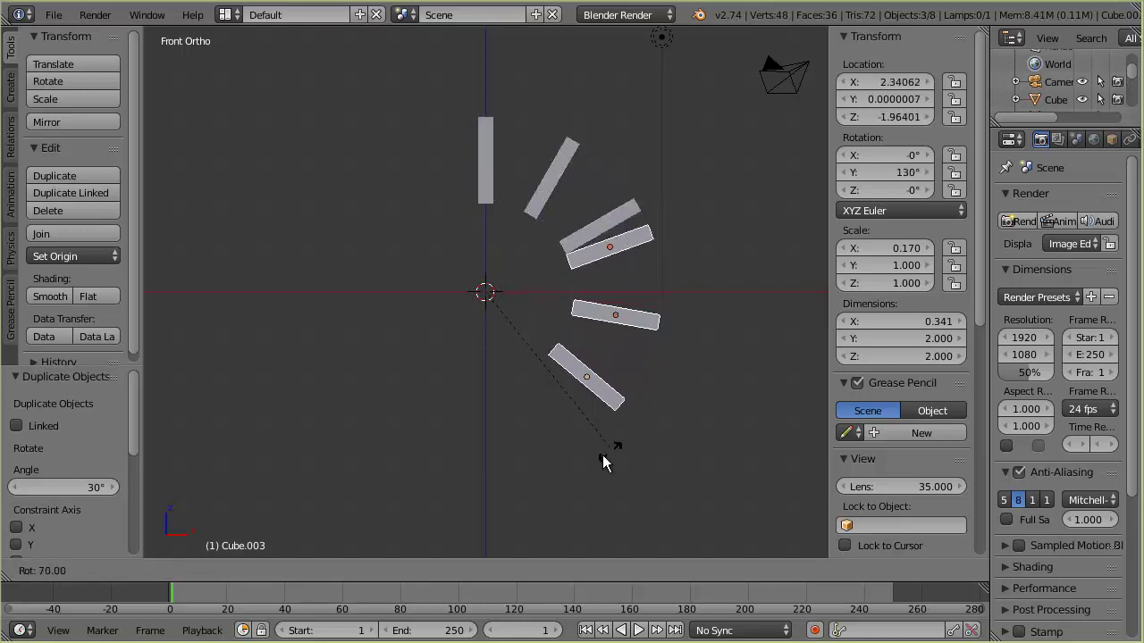
click(552, 484)
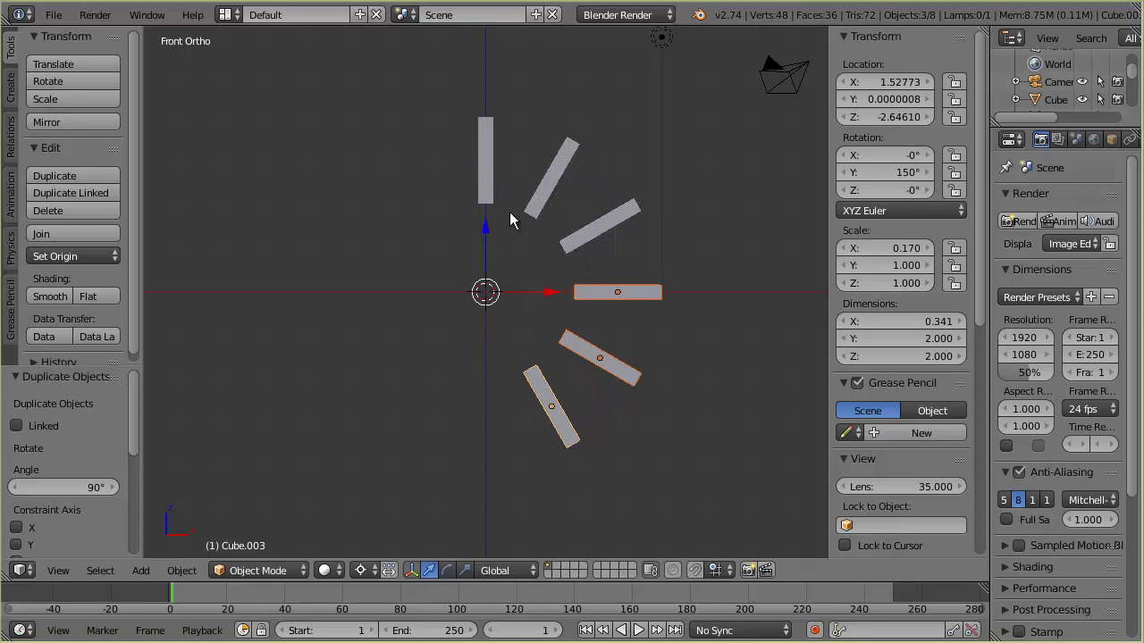
middle_drag(627, 382, 513, 251)
middle_drag(506, 420, 474, 320)
scroll(505, 334, down, 2)
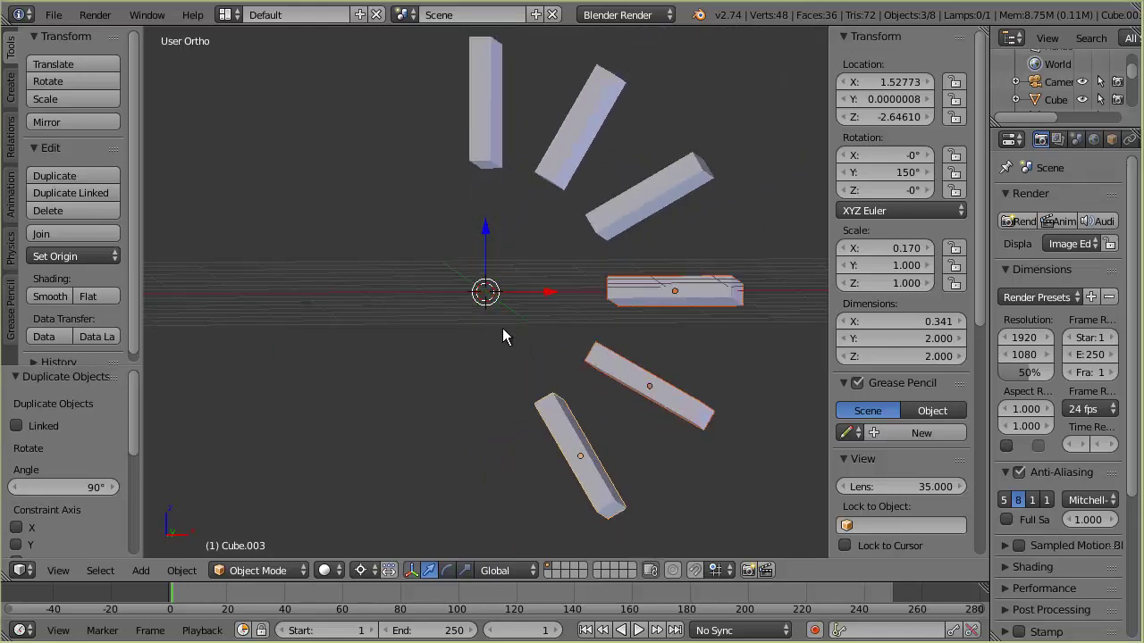